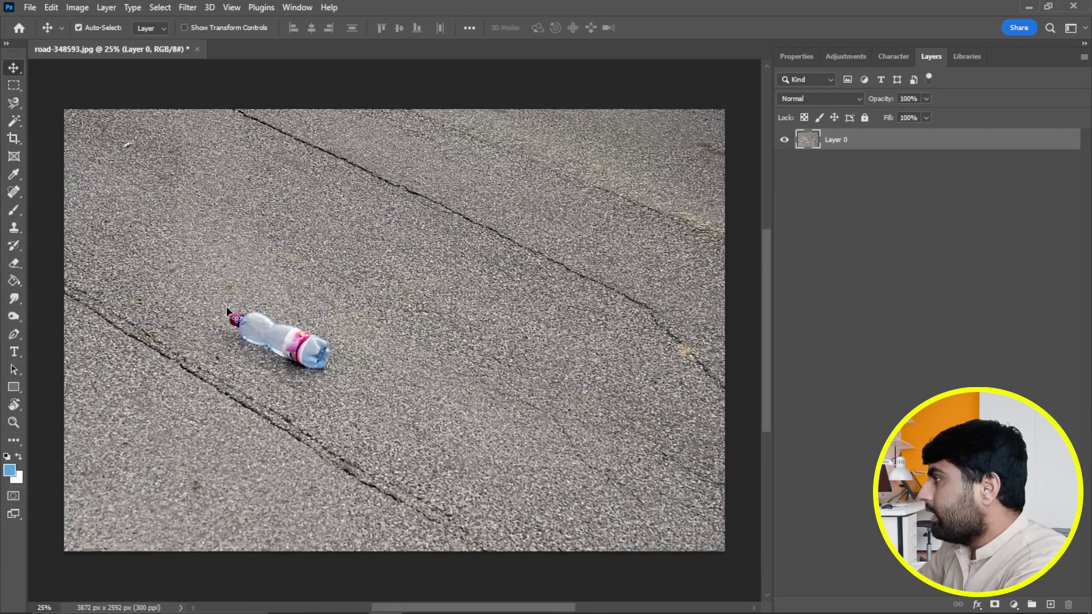
Set the Clone Stamp brush to 300 px and try cloning on the road, which triggers the no-source warning
left_click(14, 229)
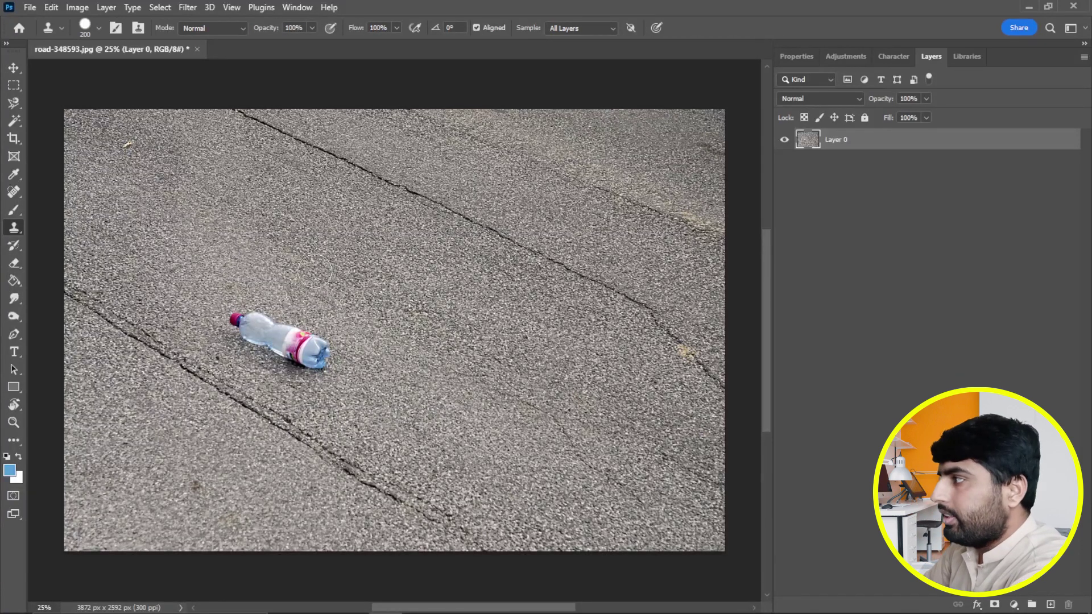
key("bracketright")
key("bracketright")
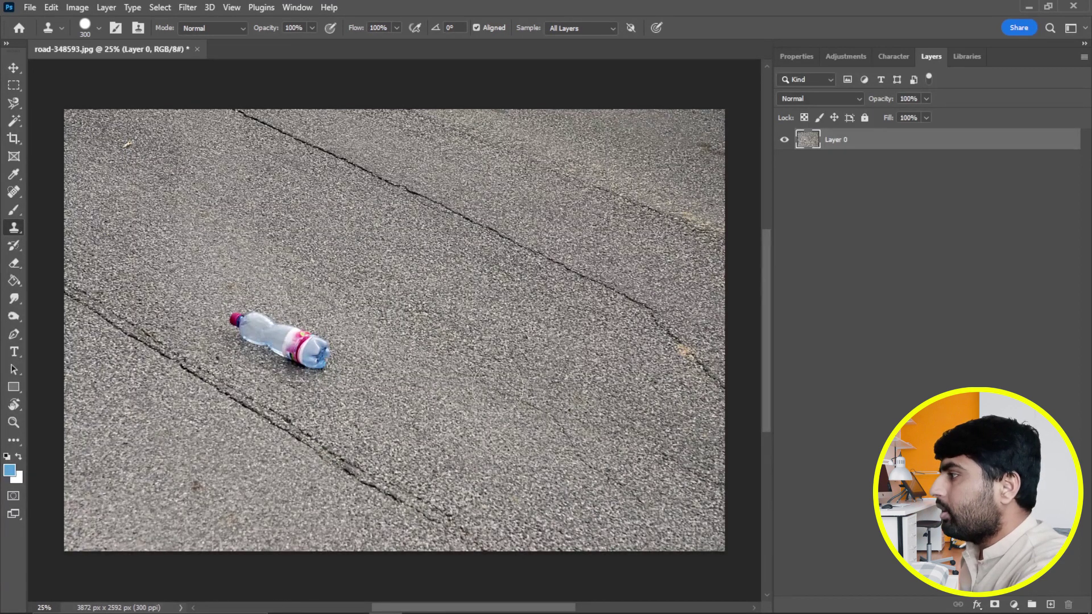
left_click(386, 248)
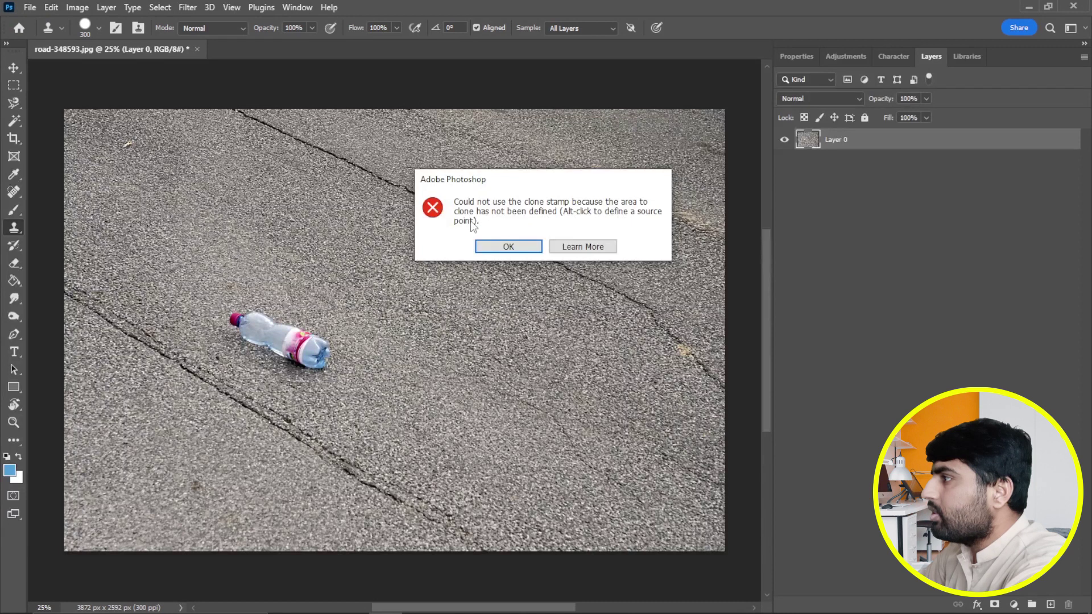
Dismiss the missing-source warning twice, then Alt-click the bottle cap to set it as the clone source
left_click(520, 248)
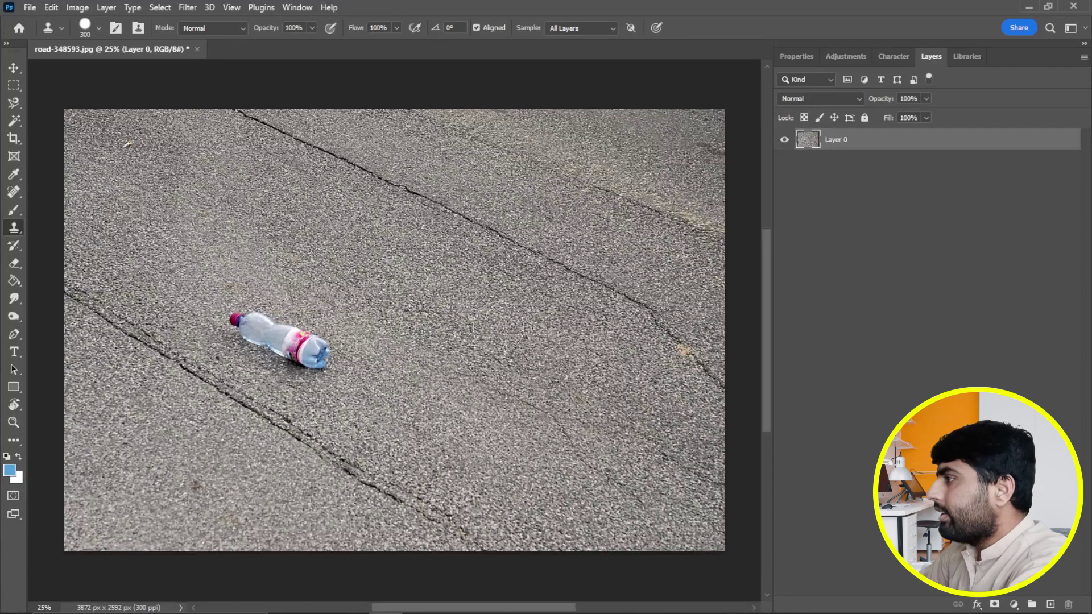
left_click(432, 263)
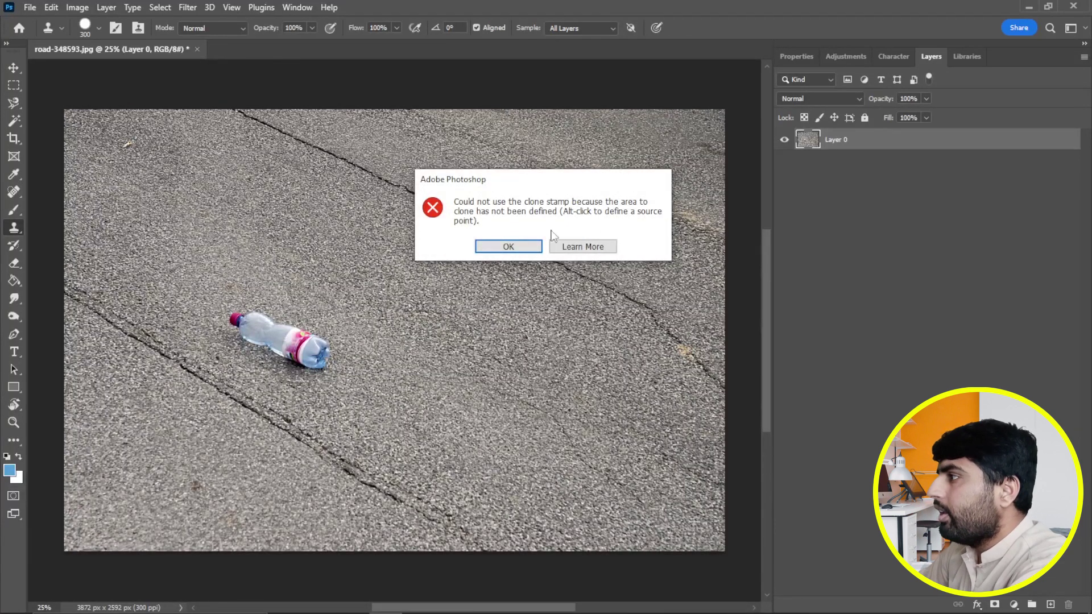
left_click(514, 249)
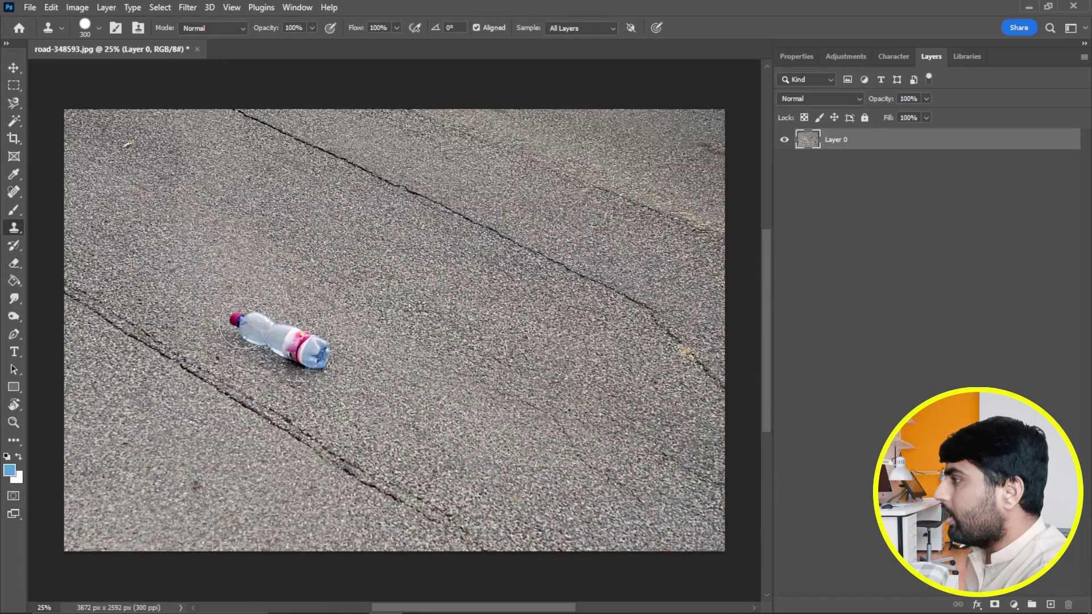
left_click(240, 322, "alt")
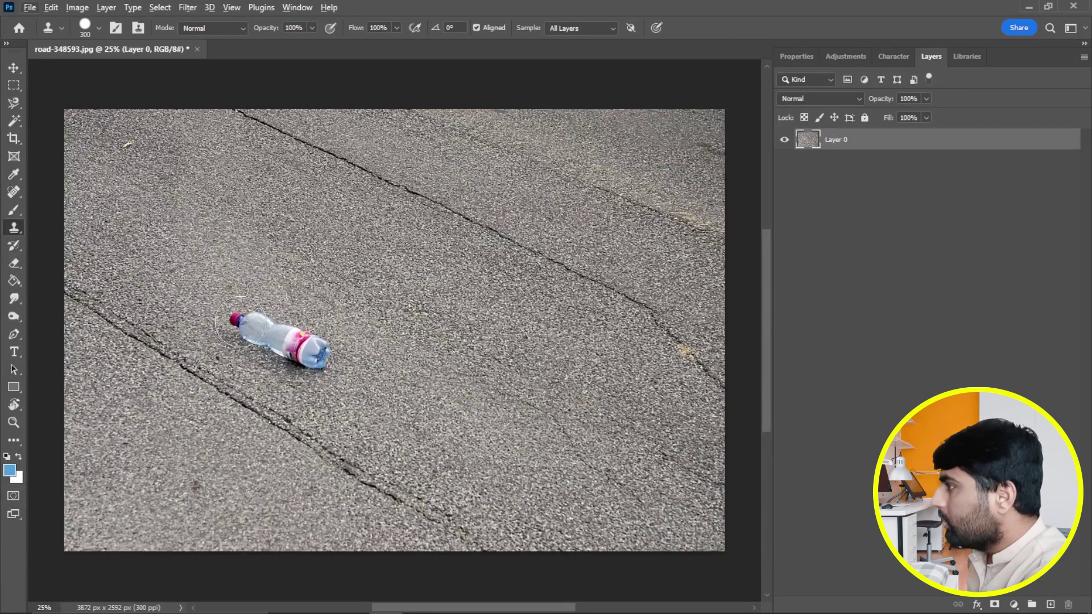
key("z")
left_click_drag(230, 314, 272, 337)
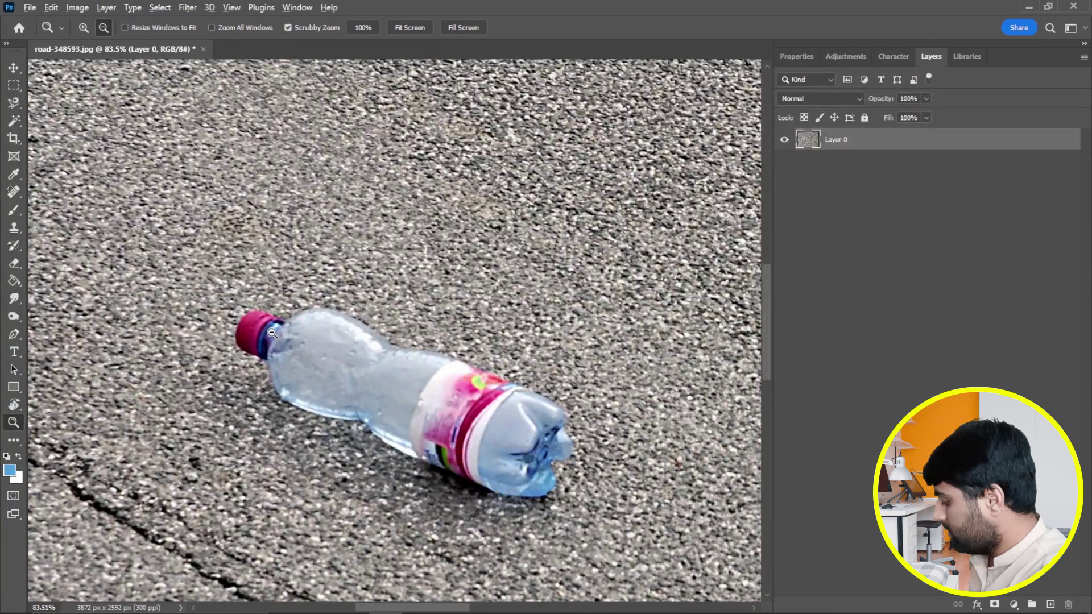
key("alt")
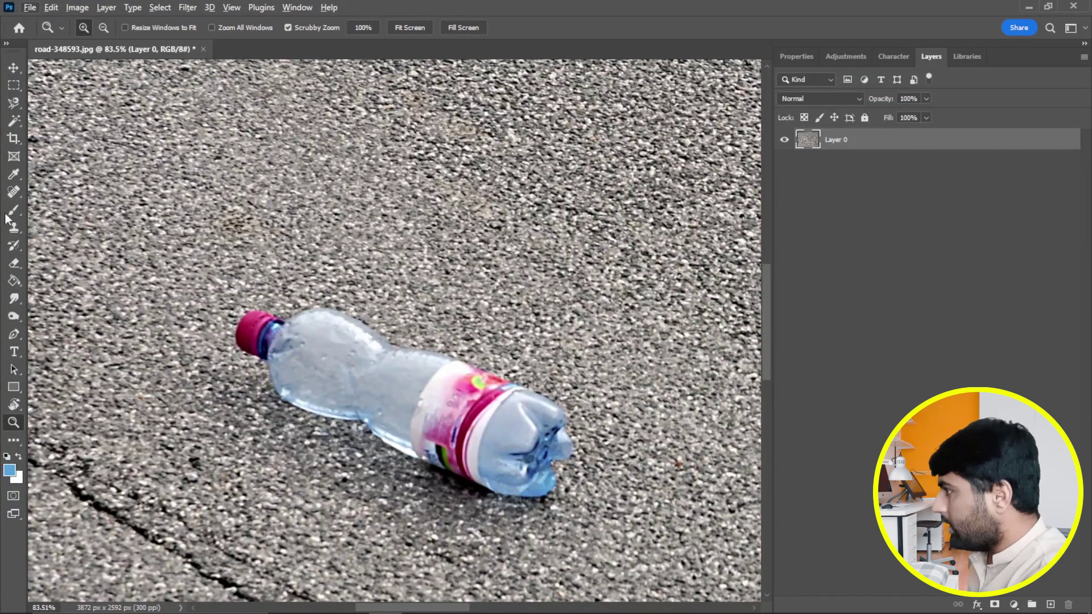
key("alt+s")
left_click(334, 257)
left_click(508, 246)
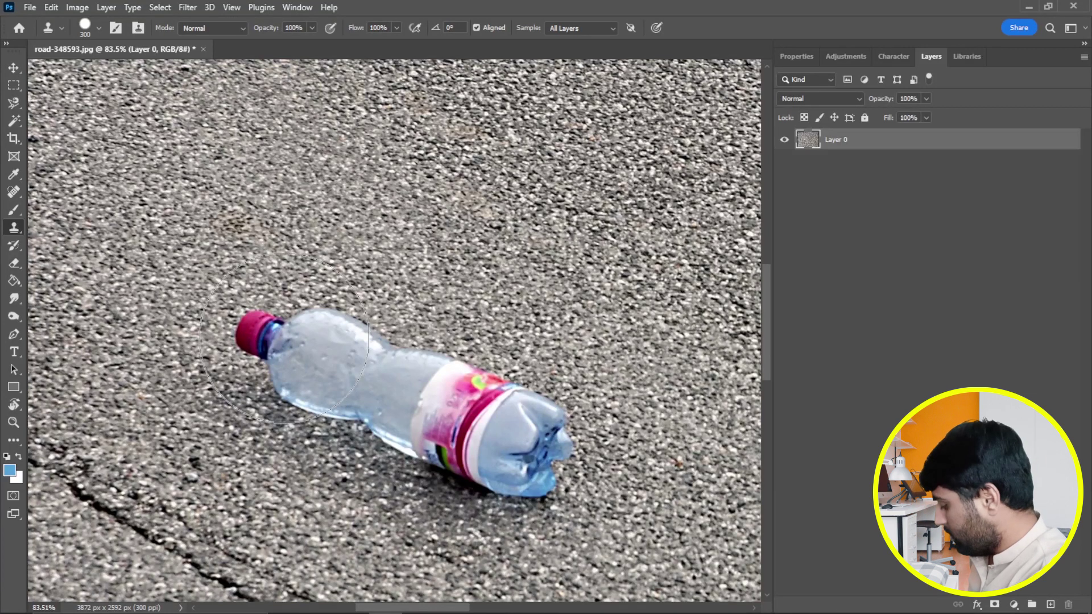
key("alt")
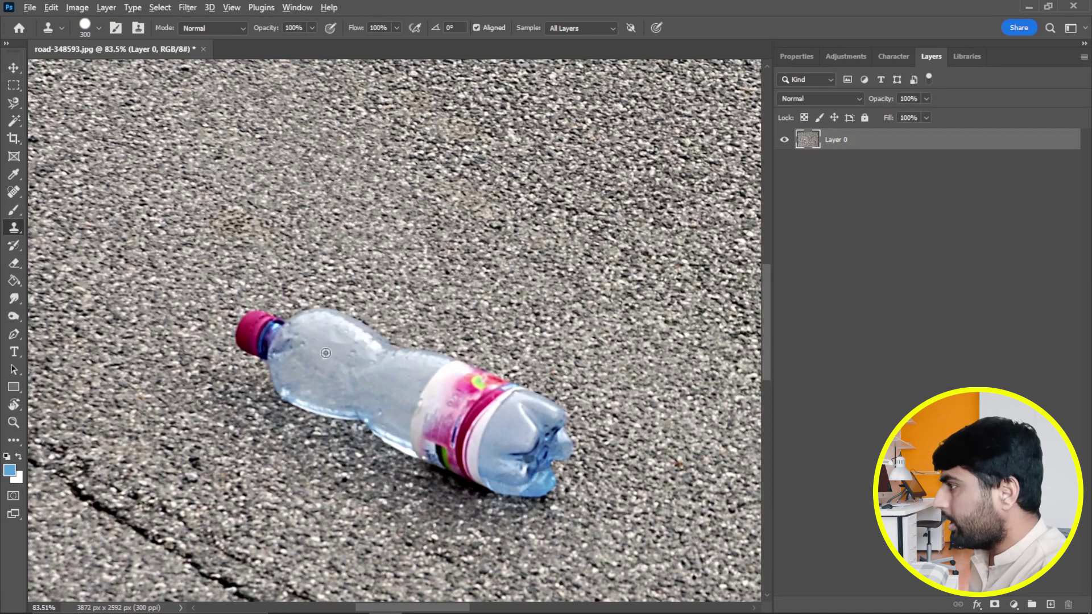
key("z")
mouse_move(261, 319)
left_mouse_down()
mouse_move(300, 332)
mouse_move(170, 273)
left_mouse_up()
key("s")
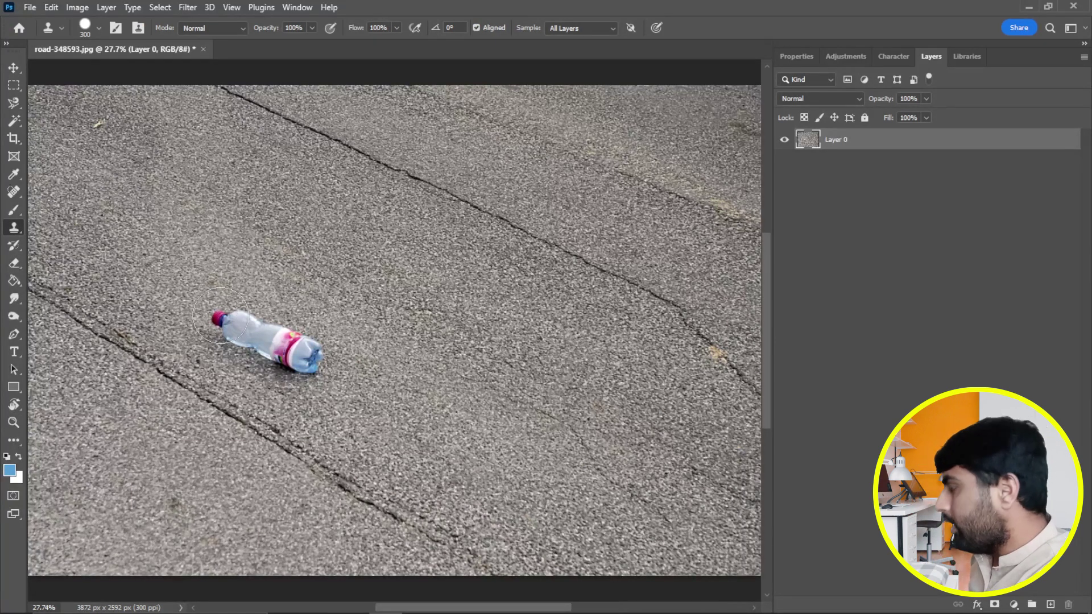
Sample the bottle cap and stamp a second bottle copy higher on the road
left_click(219, 323, "alt")
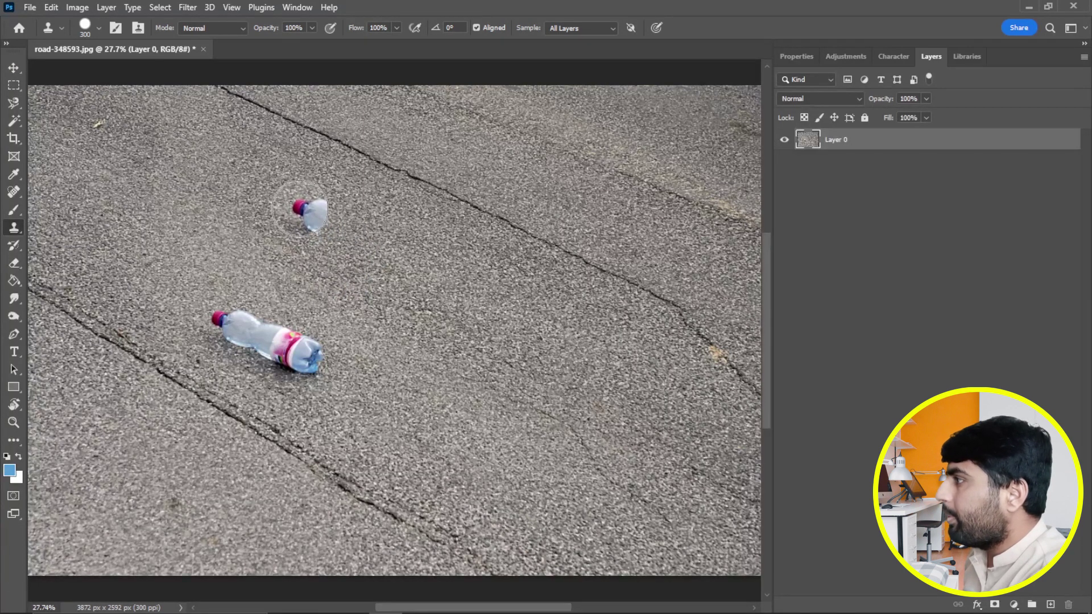
left_click_drag(300, 207, 384, 244)
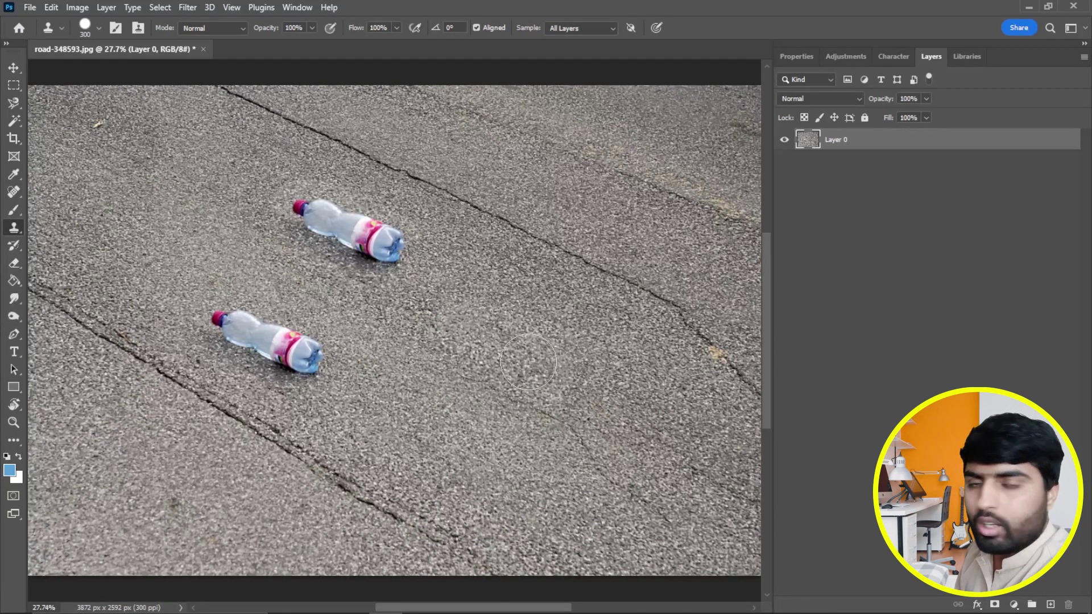
left_click(229, 318)
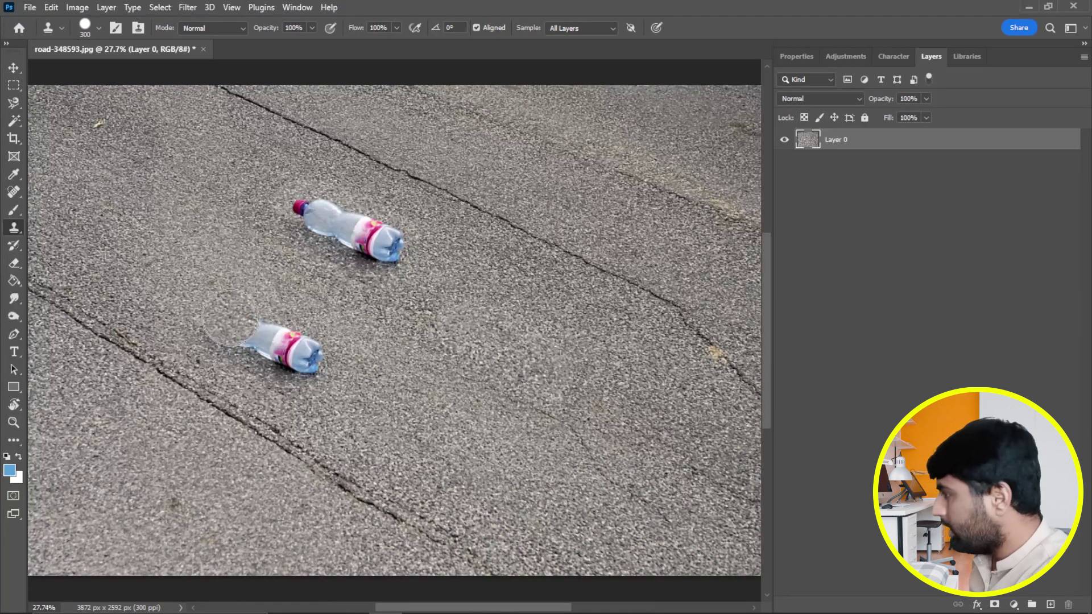
Undo the stray stamp over the cap and paint a third bottle copy lower right
key("ctrl+z")
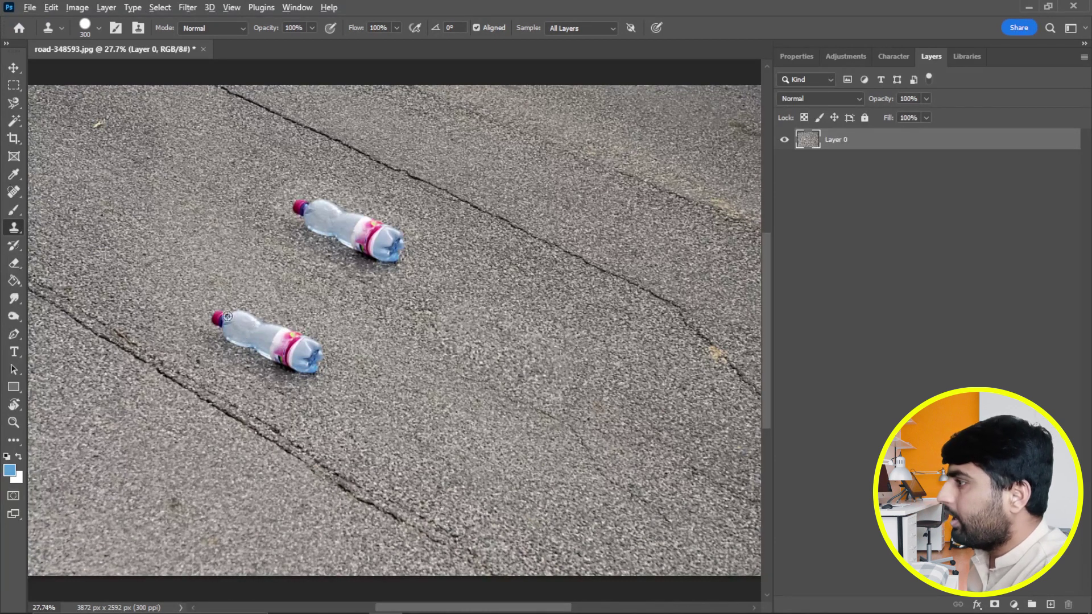
left_click(469, 350)
mouse_move(468, 345)
left_mouse_down()
mouse_move(543, 382)
mouse_move(505, 395)
mouse_move(470, 343)
left_mouse_up()
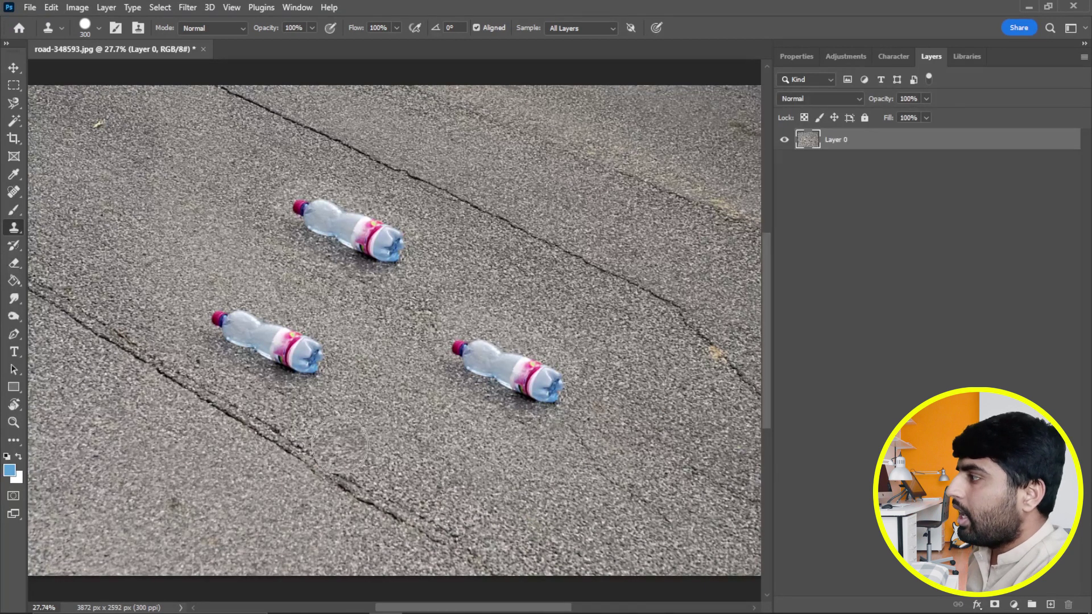
Clone asphalt over the original bottle (undone), the crack area and the top bottle's cap
left_click_drag(267, 336, 320, 354)
key("ctrl+z")
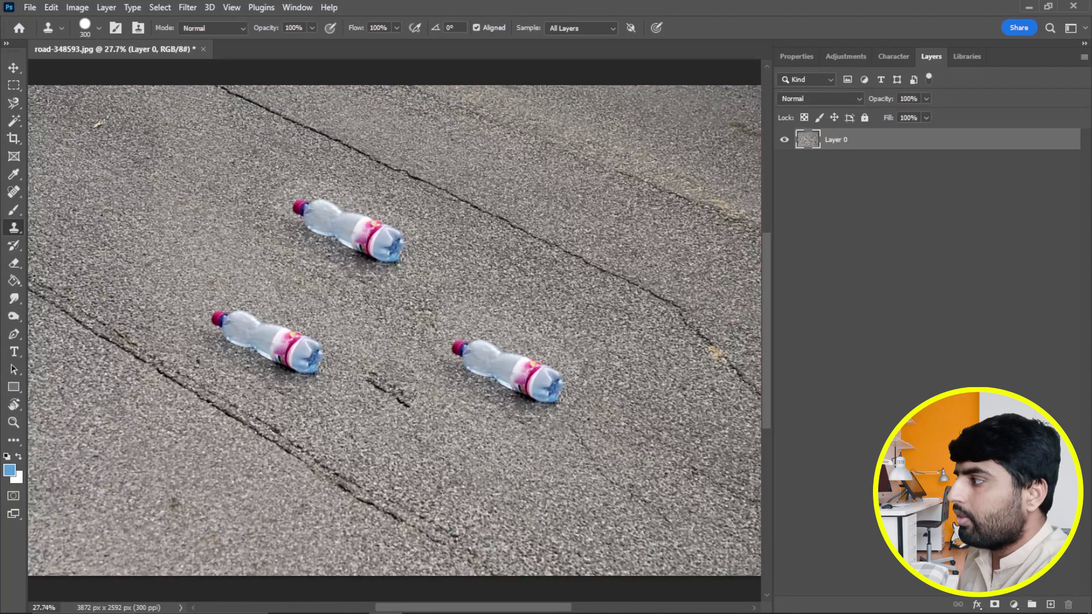
left_click_drag(267, 447, 275, 455)
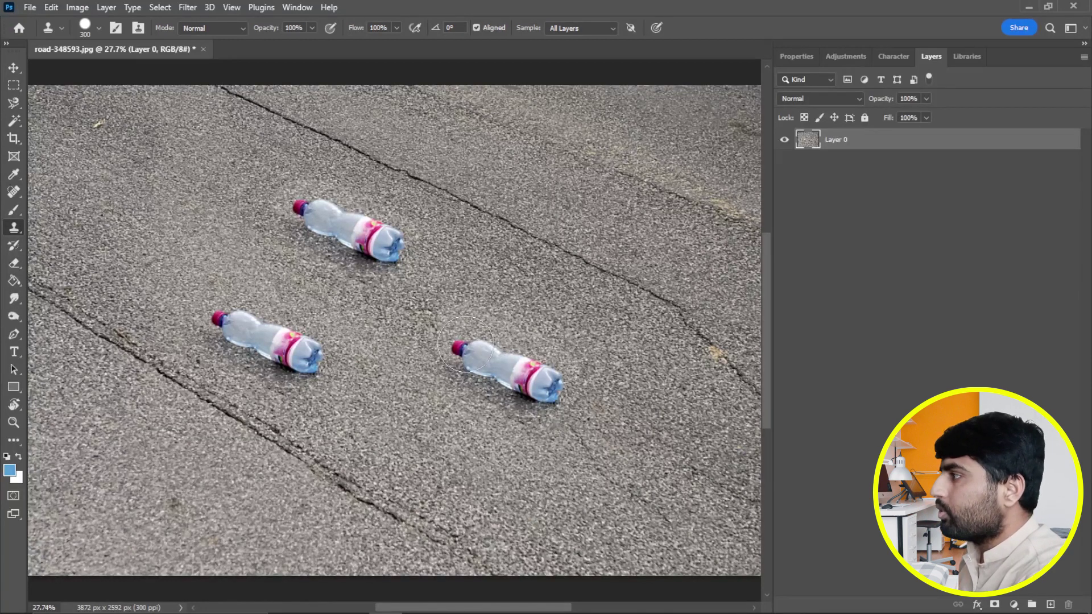
left_click(320, 193)
Stamp asphalt over the top bottle, add empty Layer 1, and clone away the stray red-cap fragment
key("ctrl+z")
left_click(348, 239)
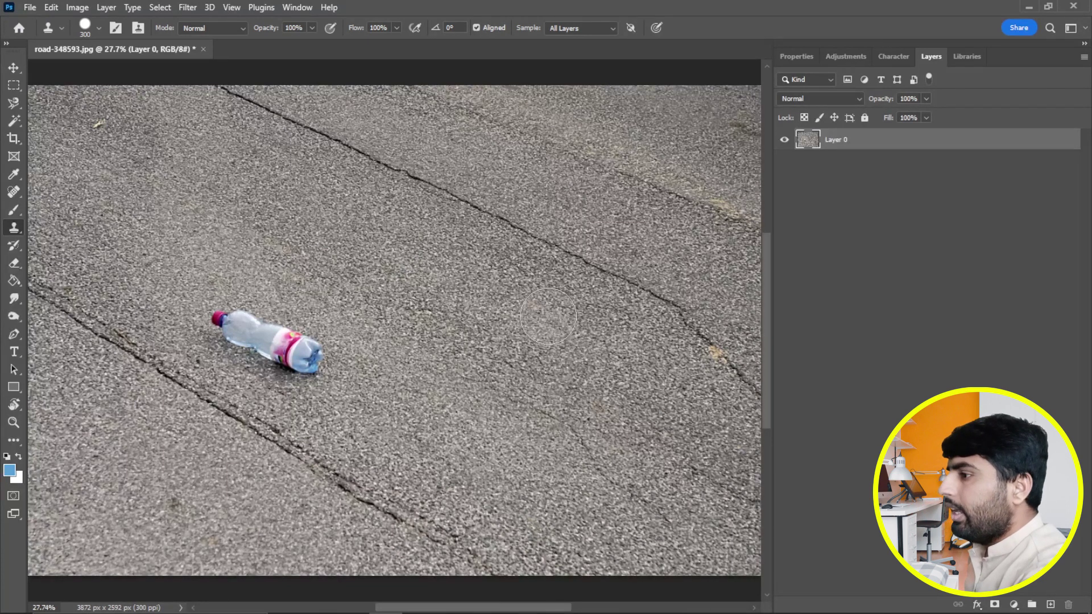
left_click(1049, 605)
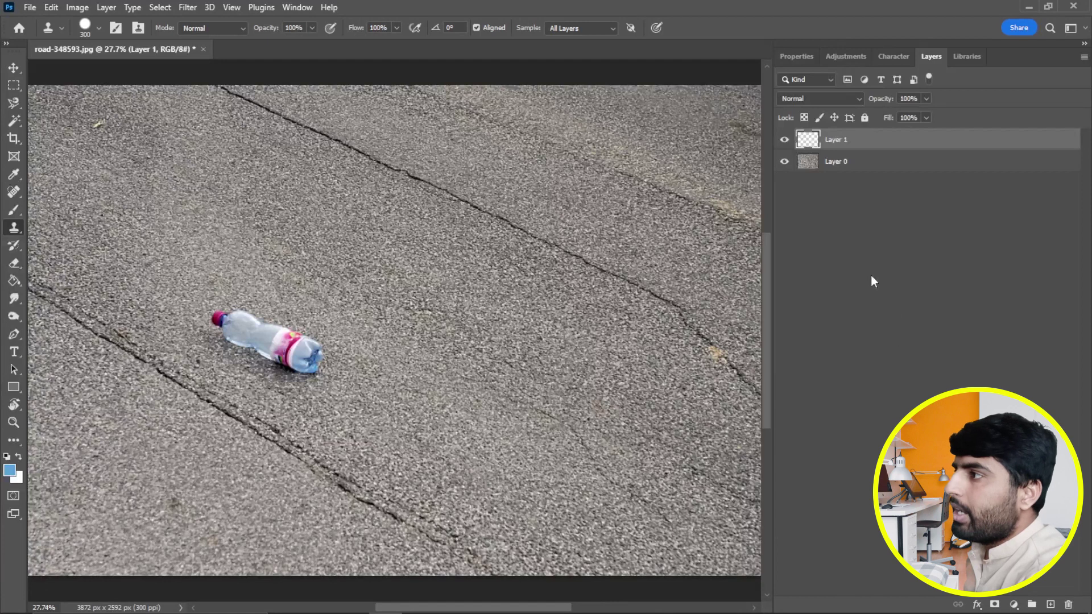
left_click(470, 359)
left_click_drag(470, 358, 439, 367)
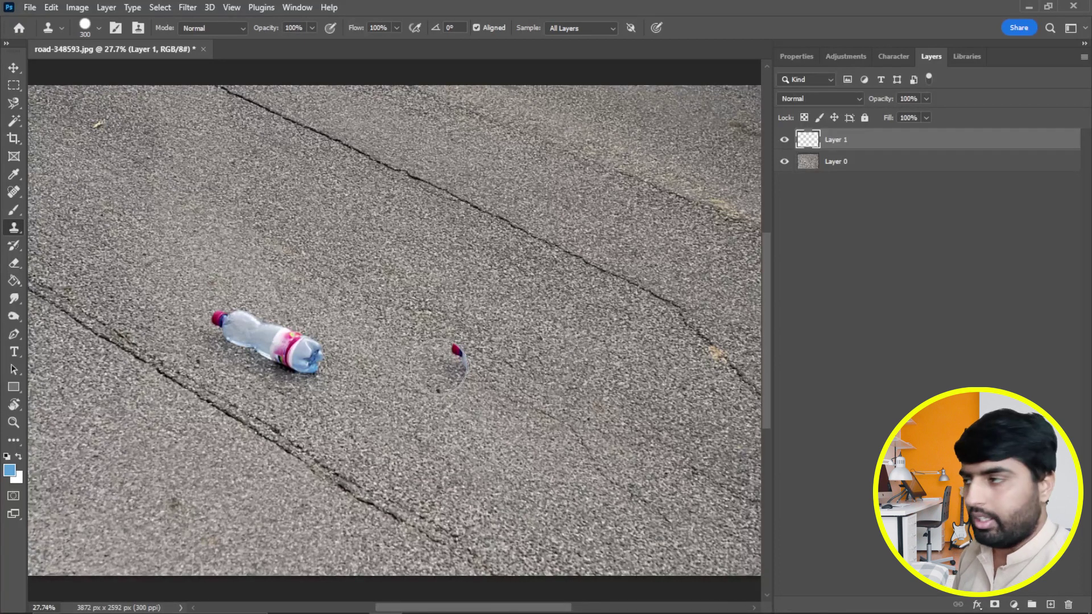
left_click(438, 367)
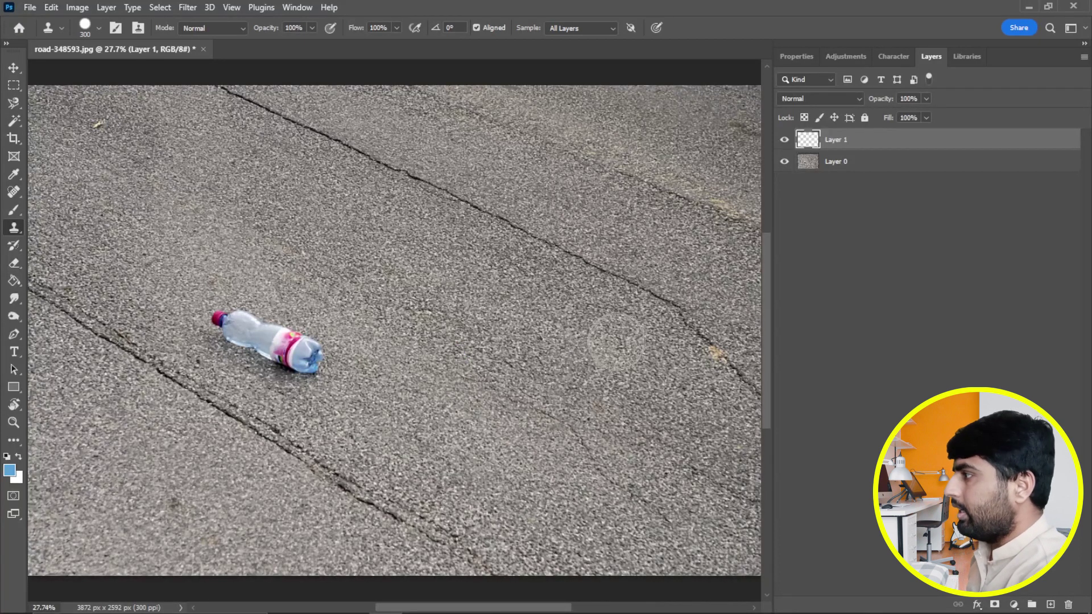
On Layer 0, clone a new bottle and a stretch of crack above the original
left_click(853, 162)
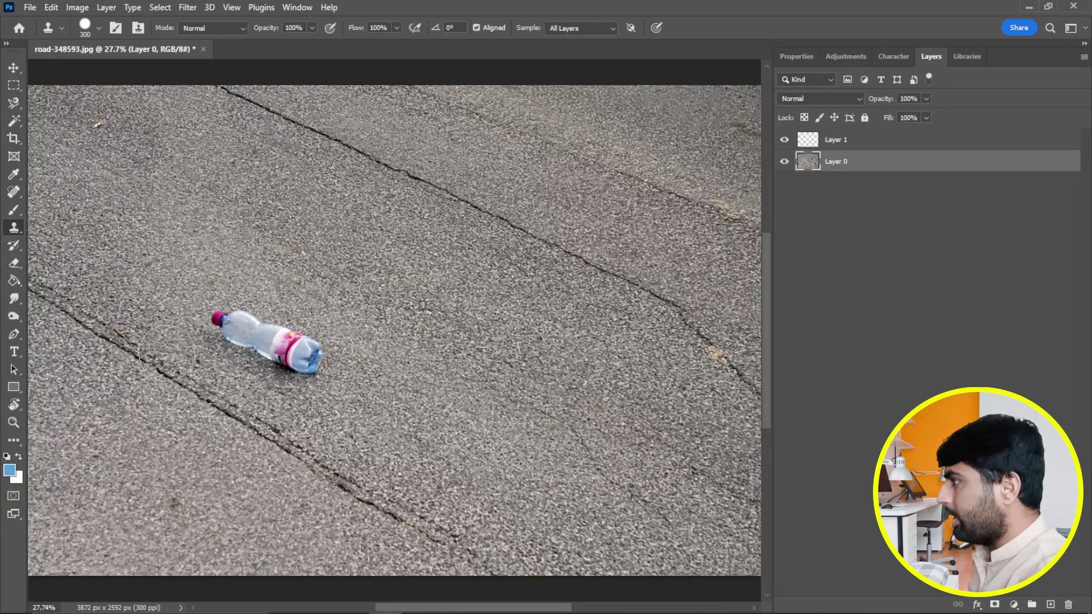
left_click(296, 229)
mouse_move(296, 228)
left_mouse_down()
mouse_move(316, 214)
mouse_move(364, 230)
left_mouse_up()
mouse_move(273, 267)
left_mouse_down()
mouse_move(319, 296)
mouse_move(256, 244)
mouse_move(370, 324)
mouse_move(277, 249)
mouse_move(245, 256)
mouse_move(428, 226)
left_mouse_up()
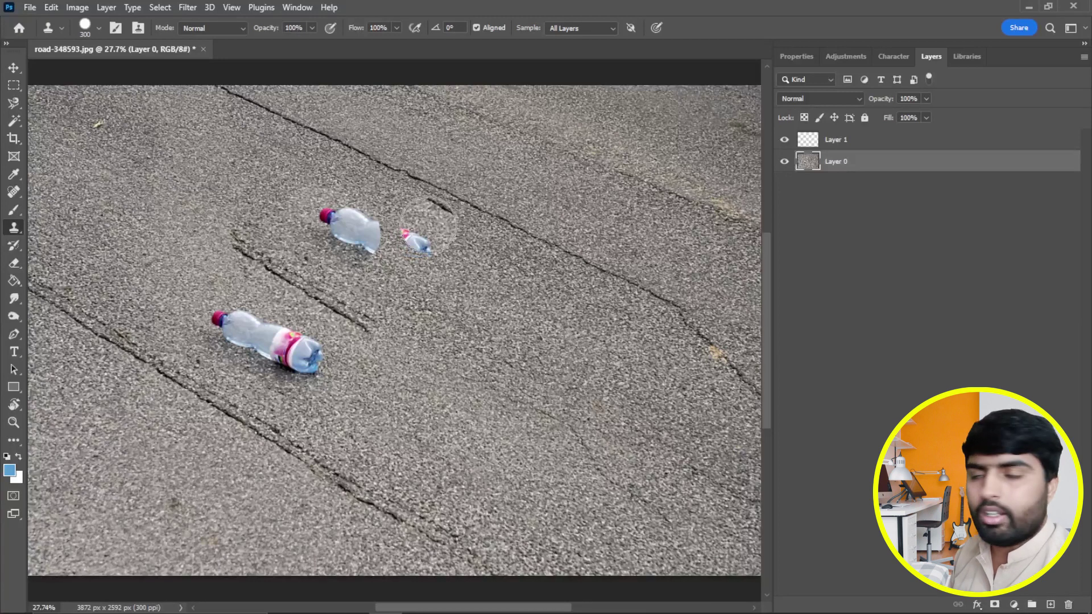
Undo the fragment, erase the cloned crack on Layer 0, then return to Clone Stamp on Layer 1
key("ctrl+z")
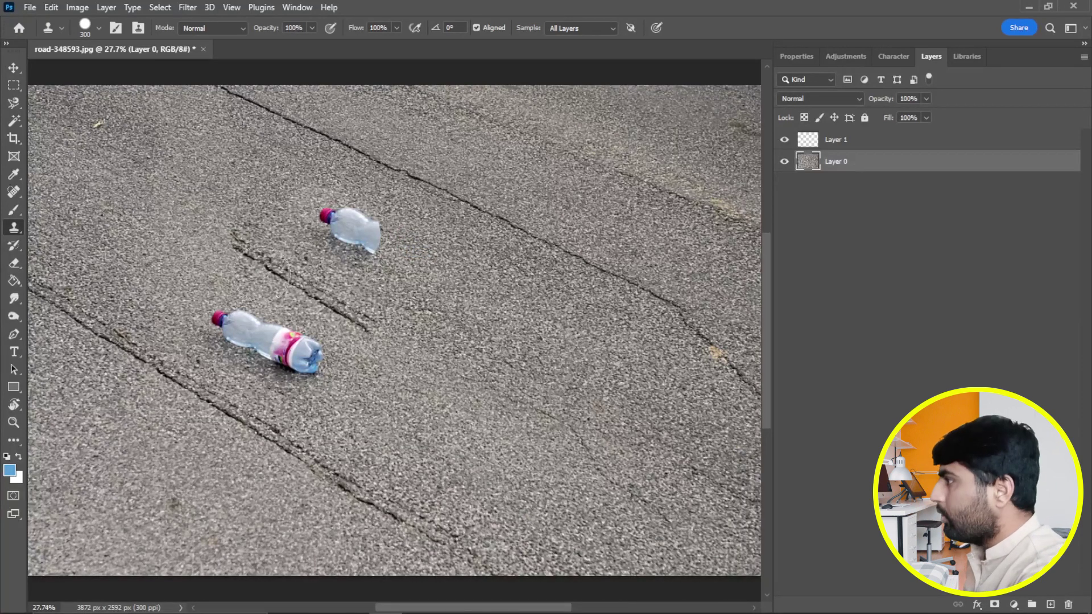
key("e")
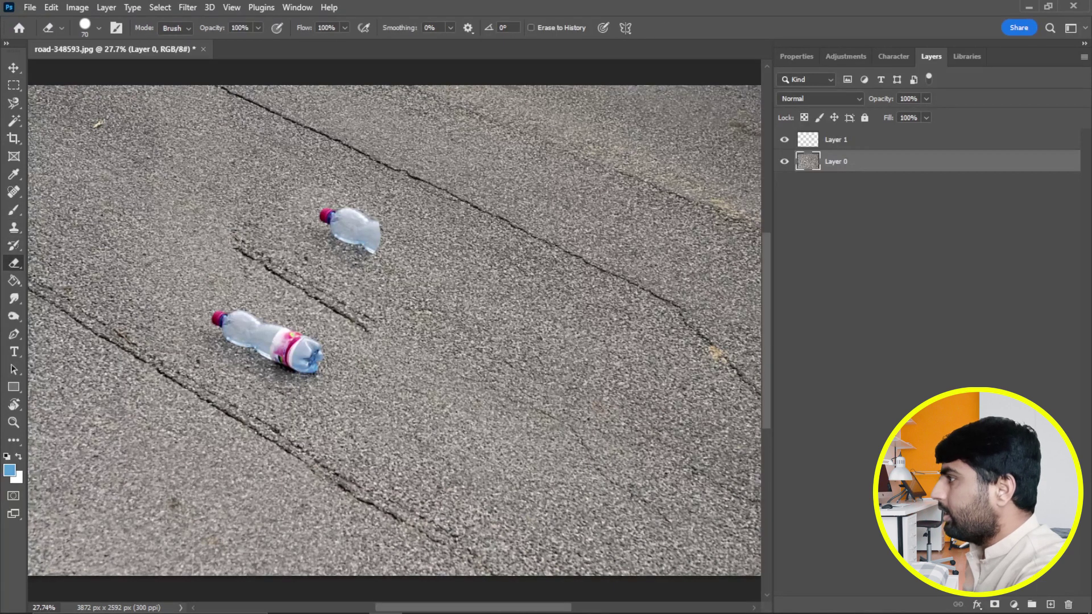
left_click_drag(229, 243, 363, 322)
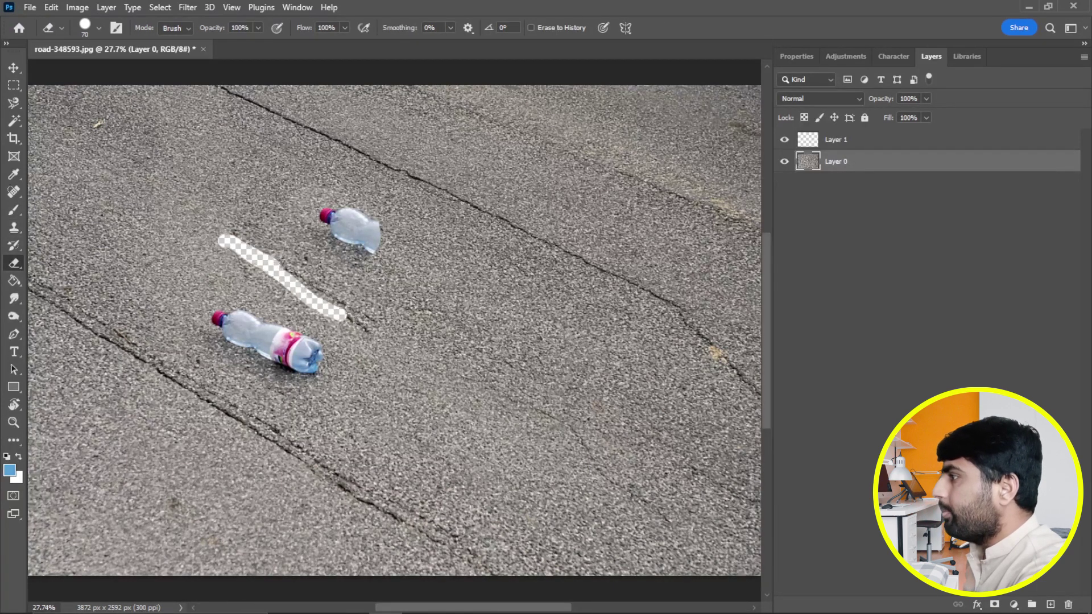
left_click_drag(289, 272, 359, 316)
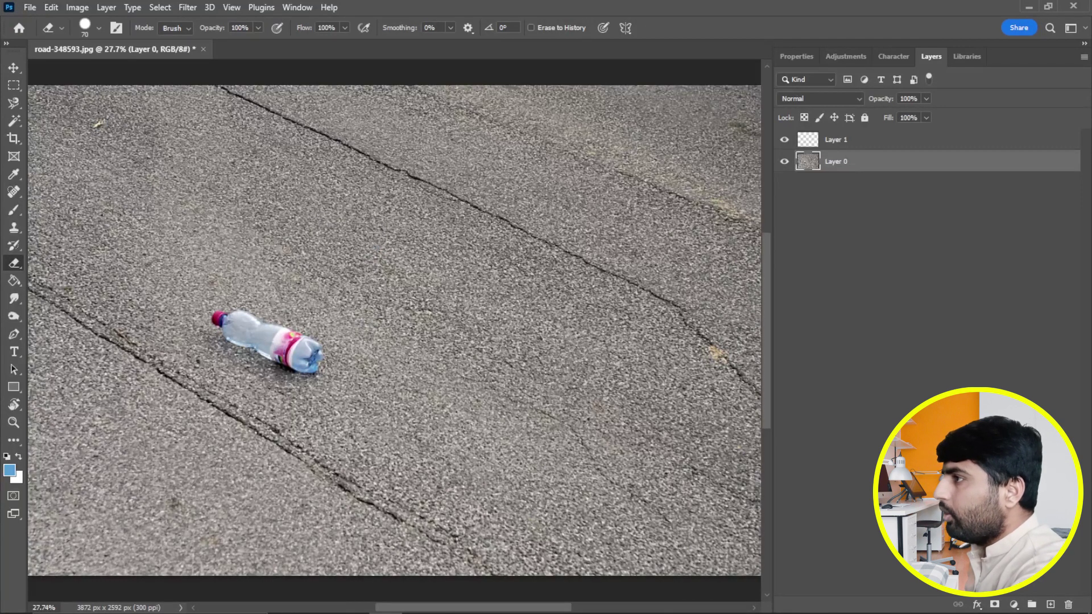
left_click(862, 144)
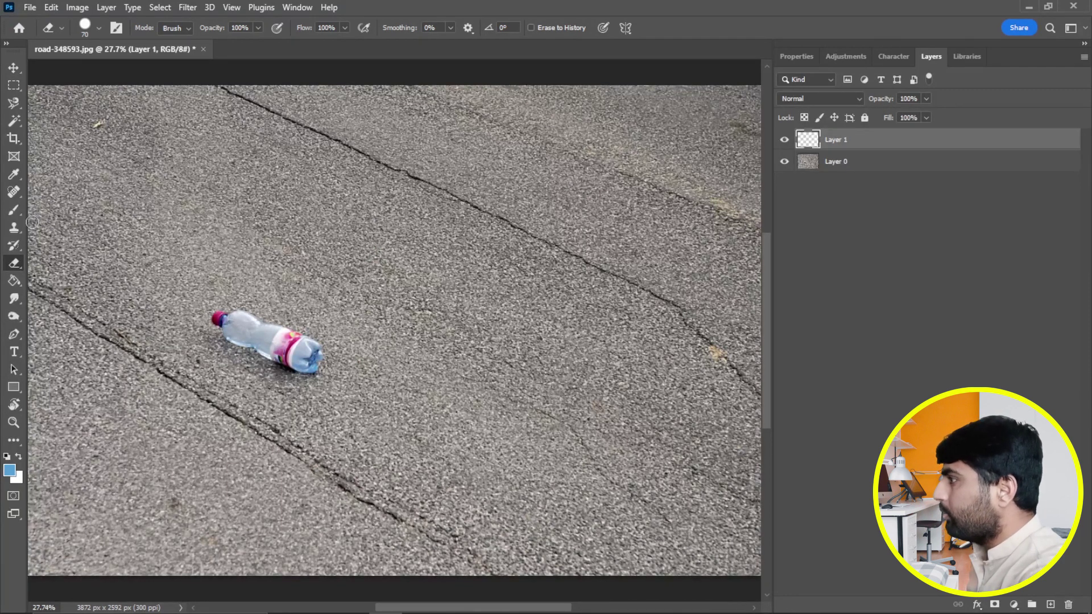
left_click(14, 227)
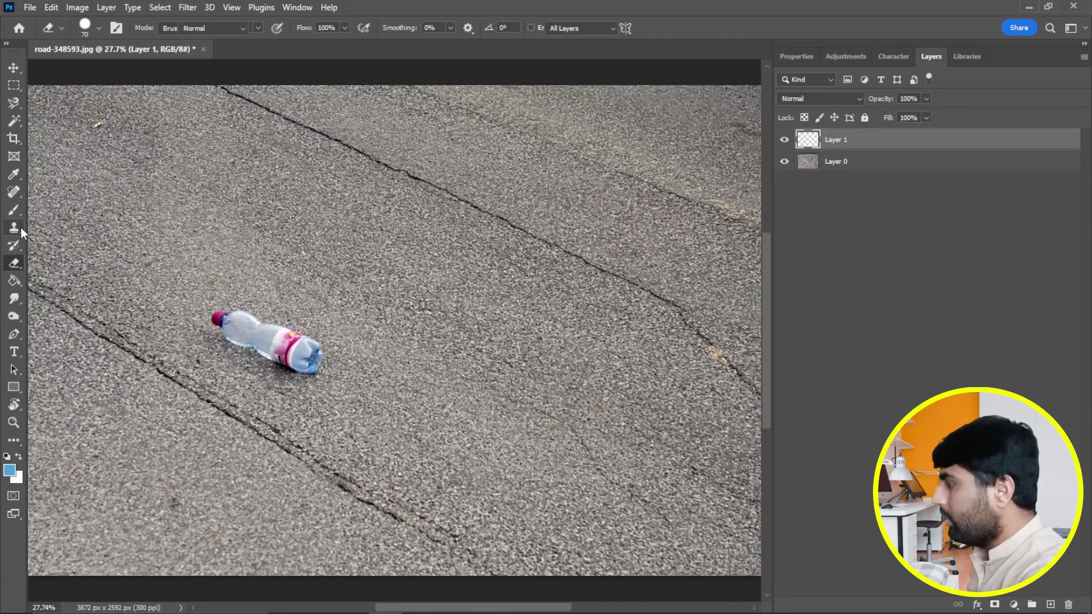
Clone a bottle copy above the original, then erase the stray cloned crack with a 125 px eraser
left_click(221, 309, "alt")
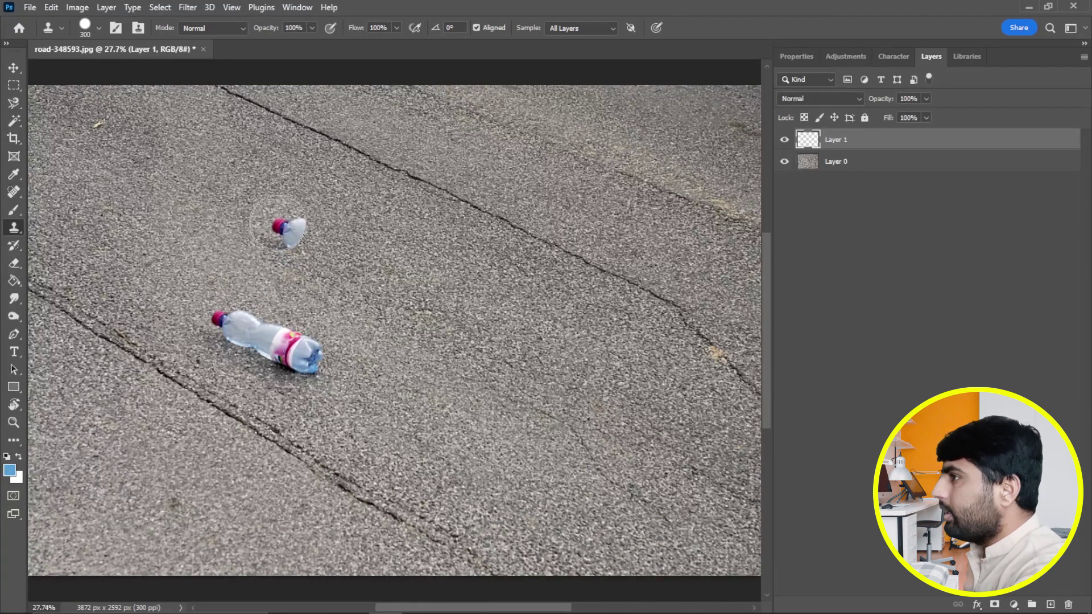
left_click_drag(277, 216, 232, 263)
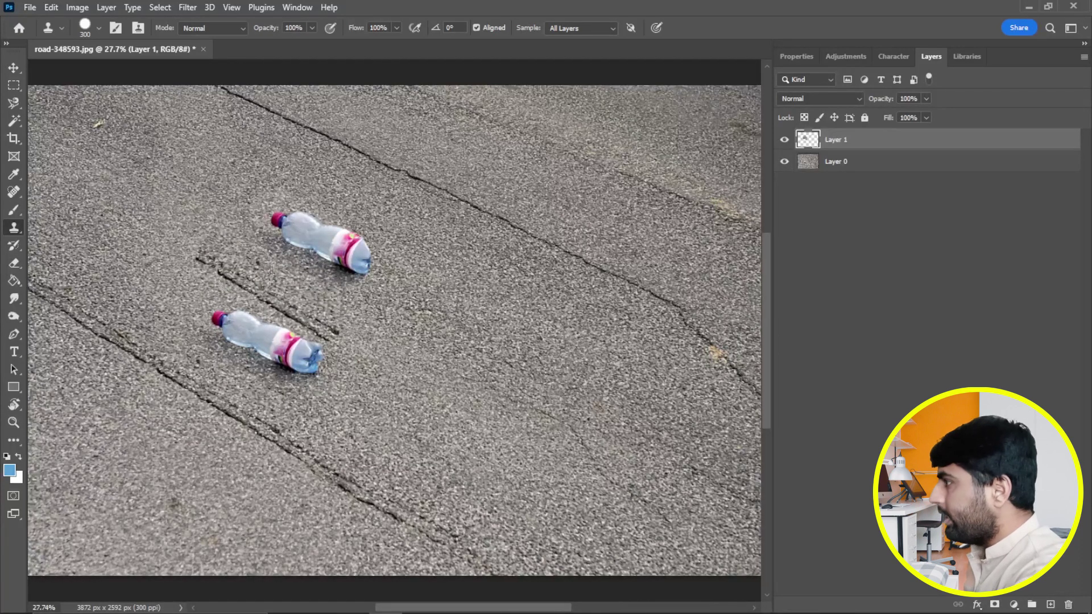
key("e")
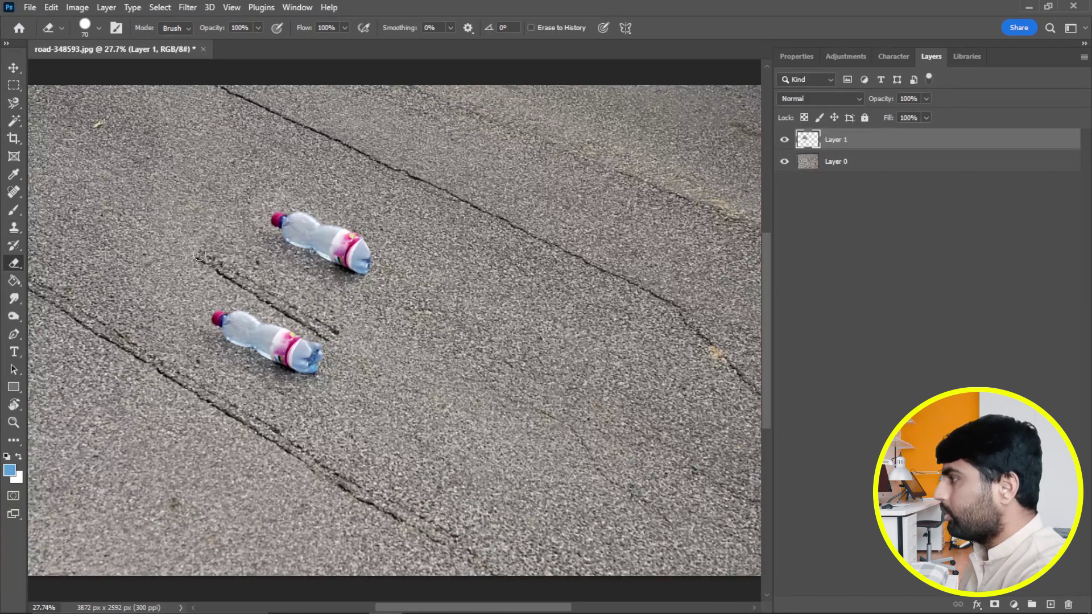
key("bracketright")
key("bracketright")
key("bracketright")
left_click_drag(200, 256, 296, 316)
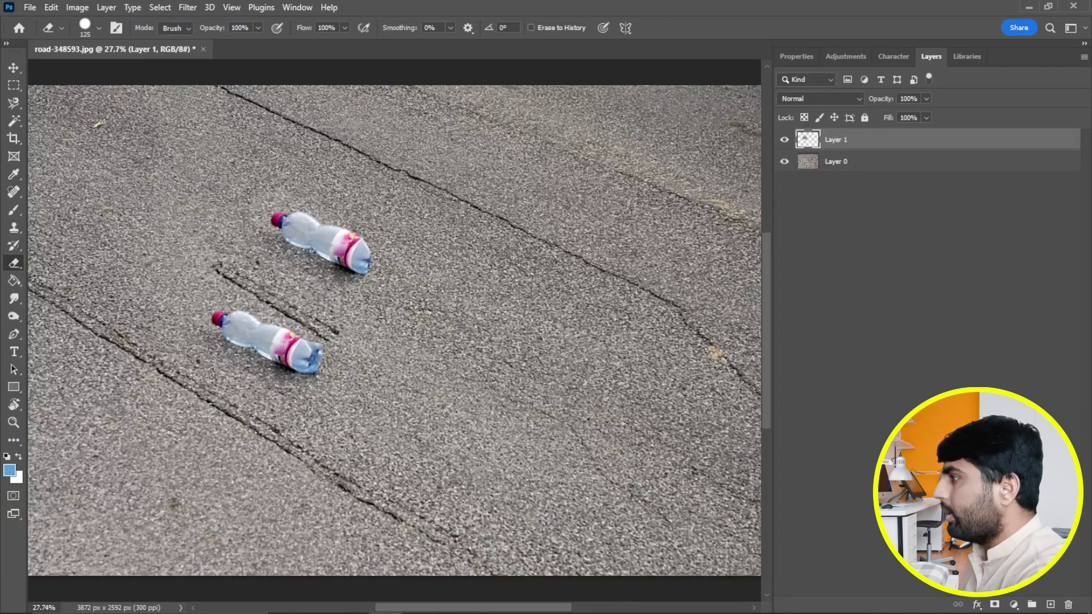
left_click_drag(297, 316, 222, 242)
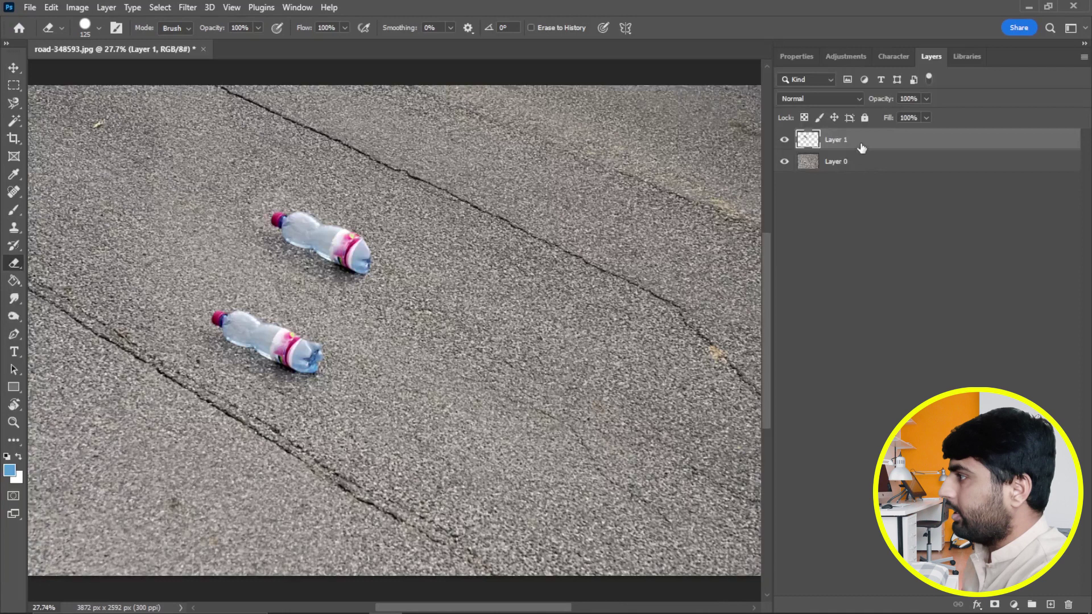
Delete the cloned-bottle layer and create a fresh empty Layer 1
key("Delete")
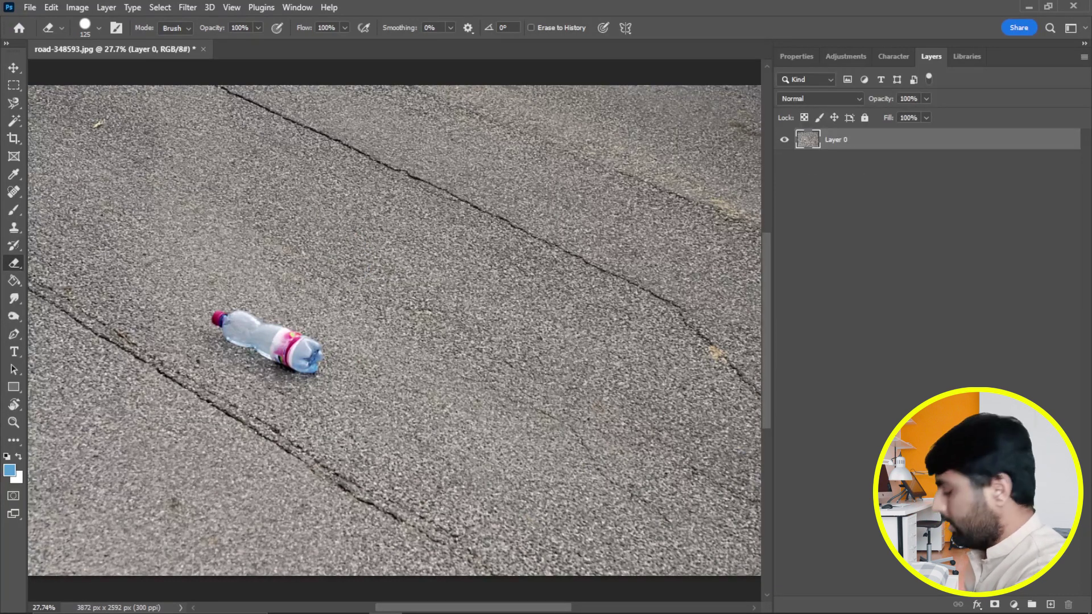
key("ctrl+shift+n")
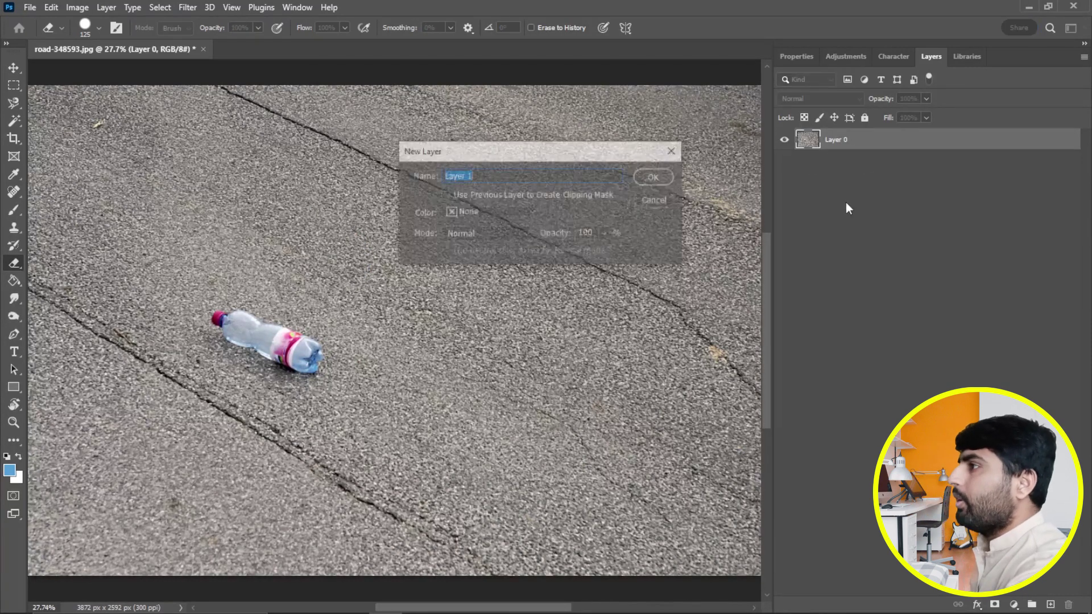
key("Return")
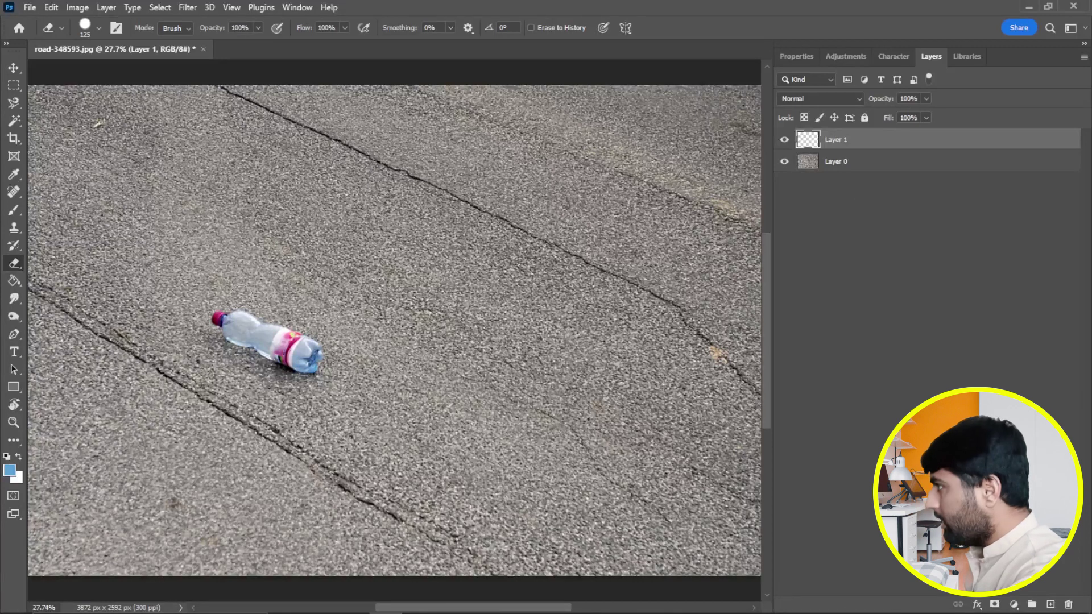
Try cloning asphalt over the cap, undo it, and set Clone Stamp sampling to Current Layer
left_click(13, 228)
left_click(223, 270, "alt")
left_click_drag(216, 319, 219, 312)
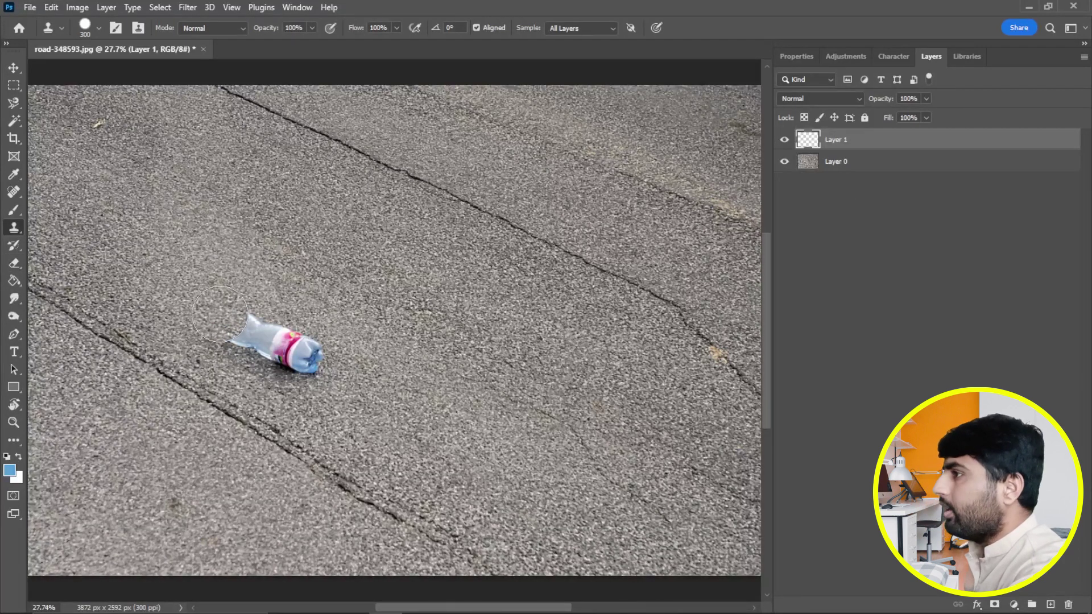
key("ctrl+z")
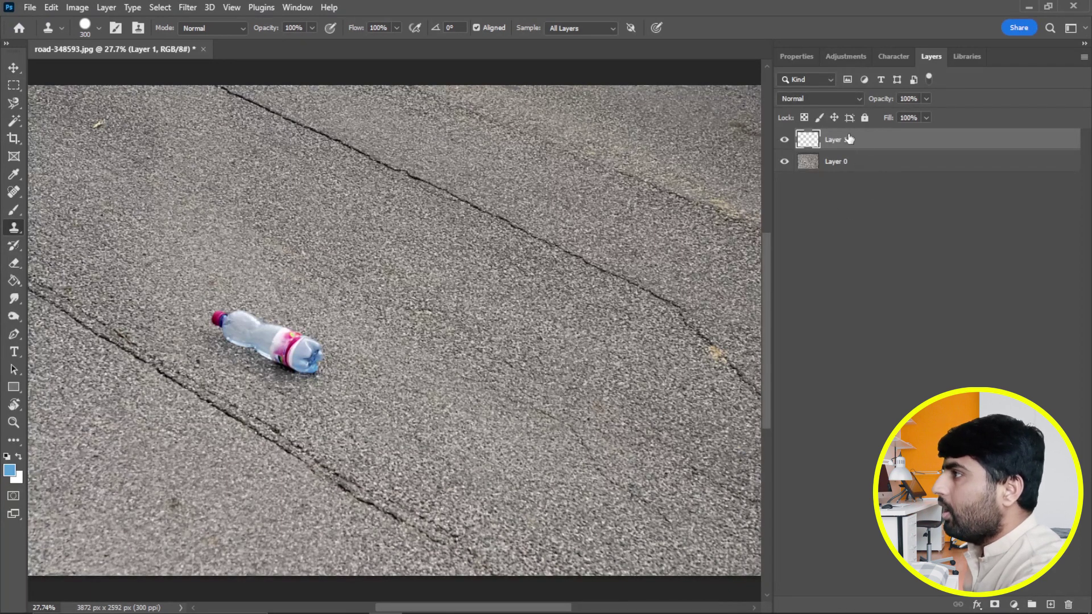
left_click(606, 28)
left_click(591, 37)
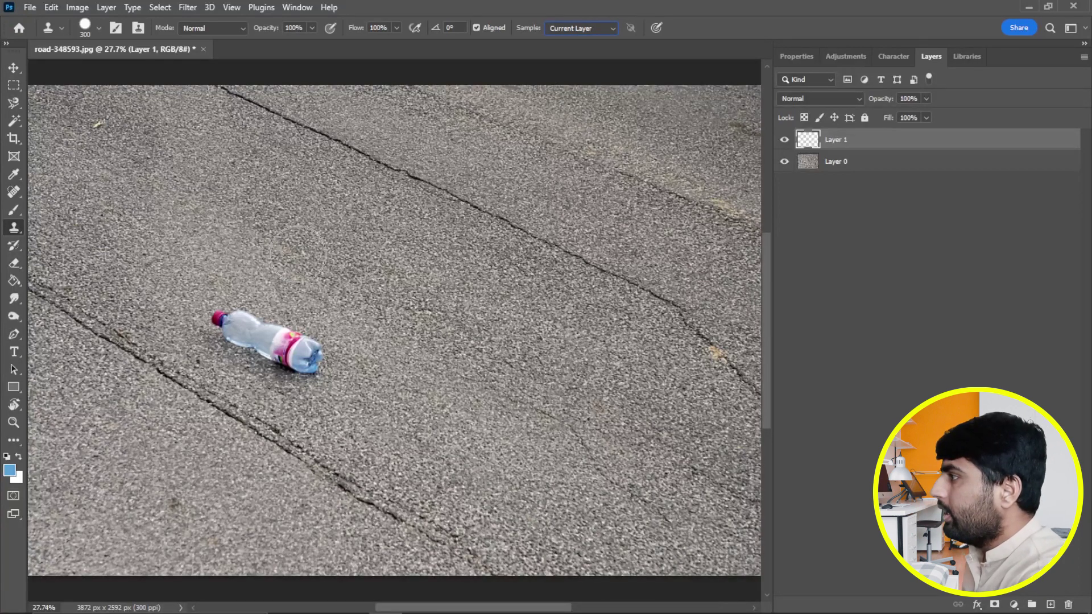
left_click(299, 238, "alt")
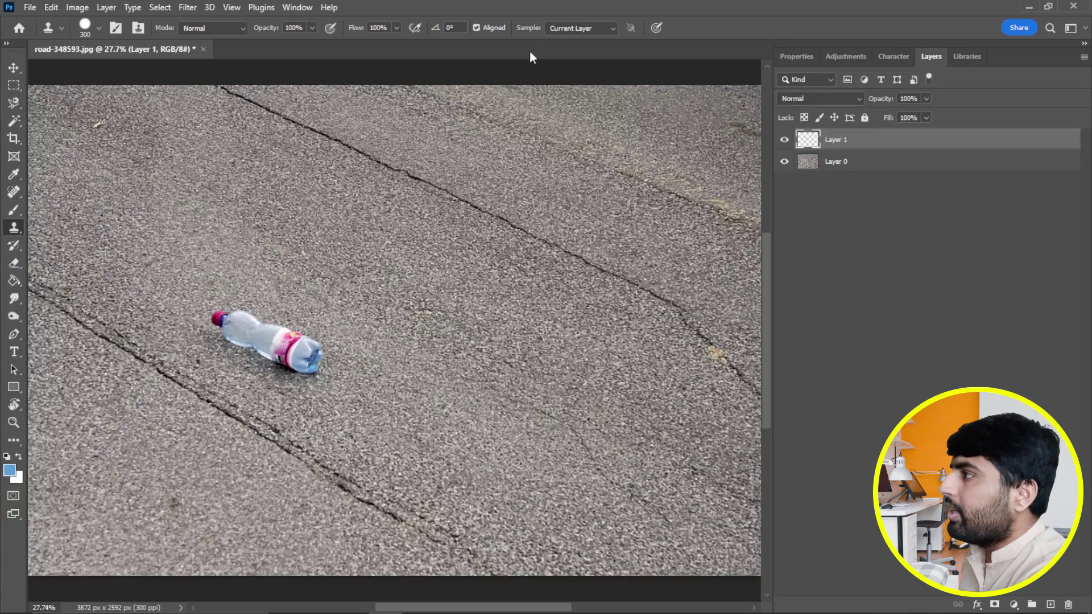
Switch the Clone Stamp Sample option back to All Layers
left_click(588, 28)
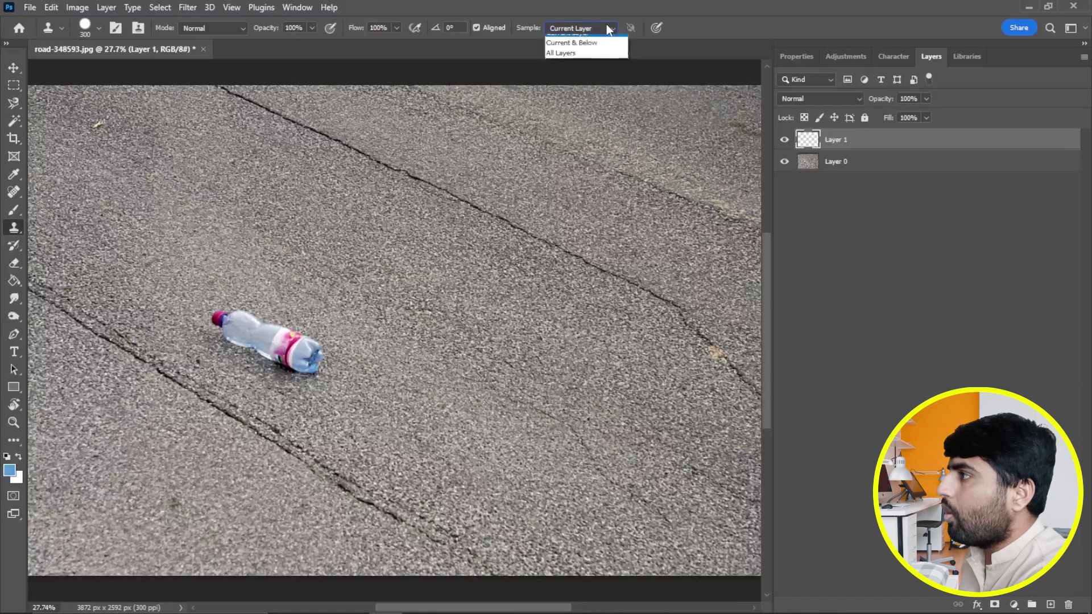
left_click(567, 60)
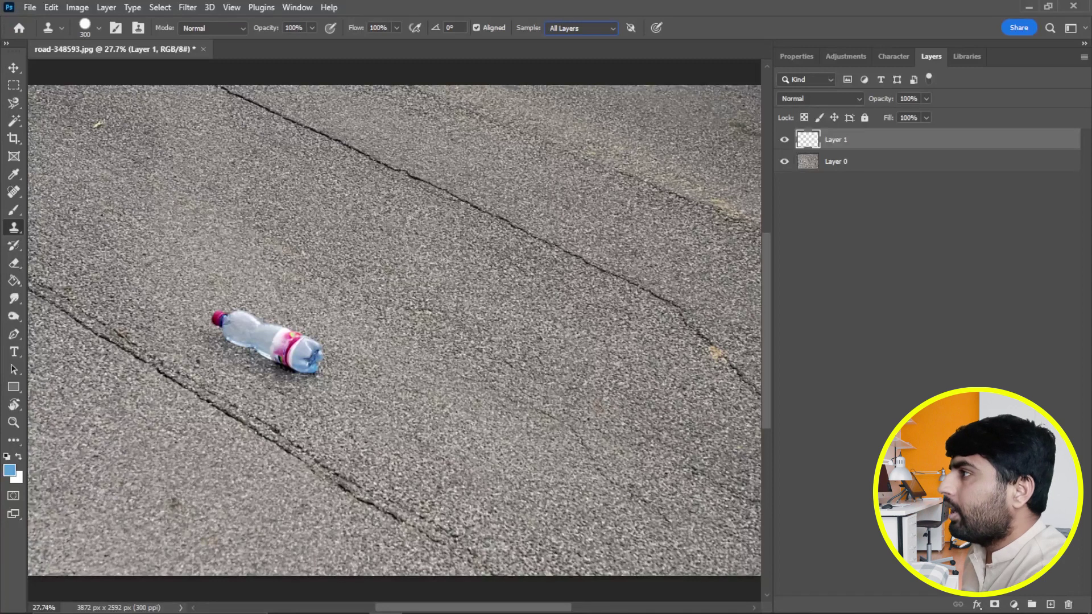
left_click(612, 29)
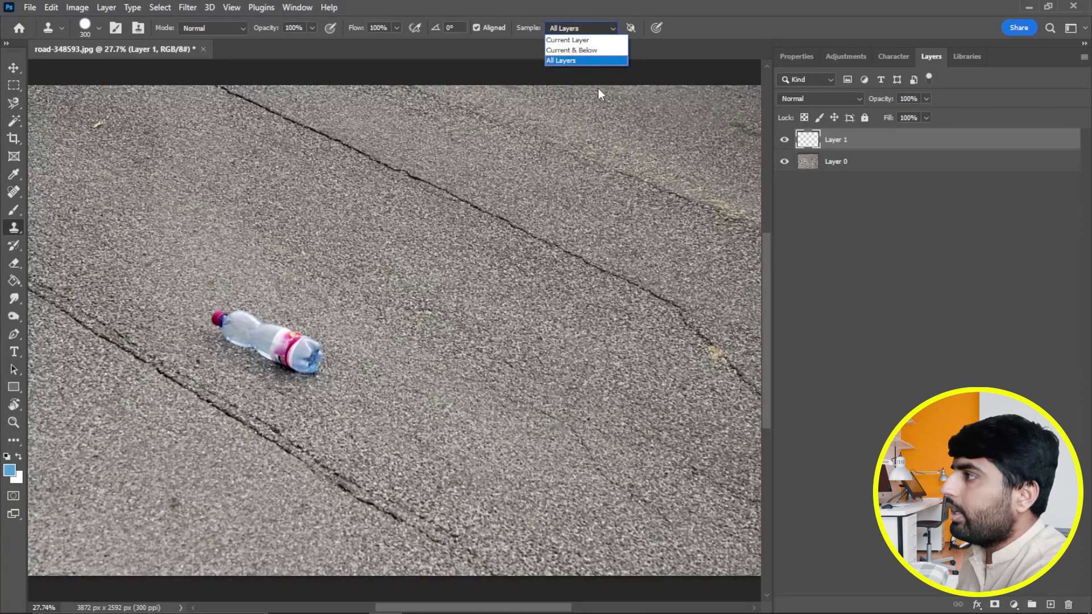
left_click(571, 61)
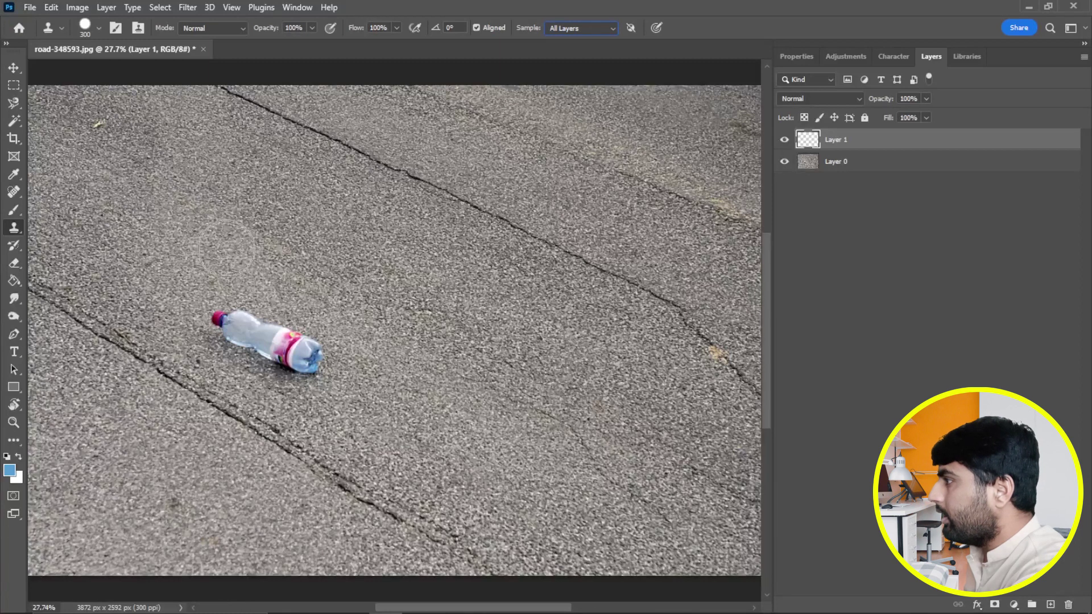
key("alt")
Clone asphalt over the whole bottle, undo a left-crack touch-up, and add empty Layer 2
left_click_drag(223, 301, 218, 316)
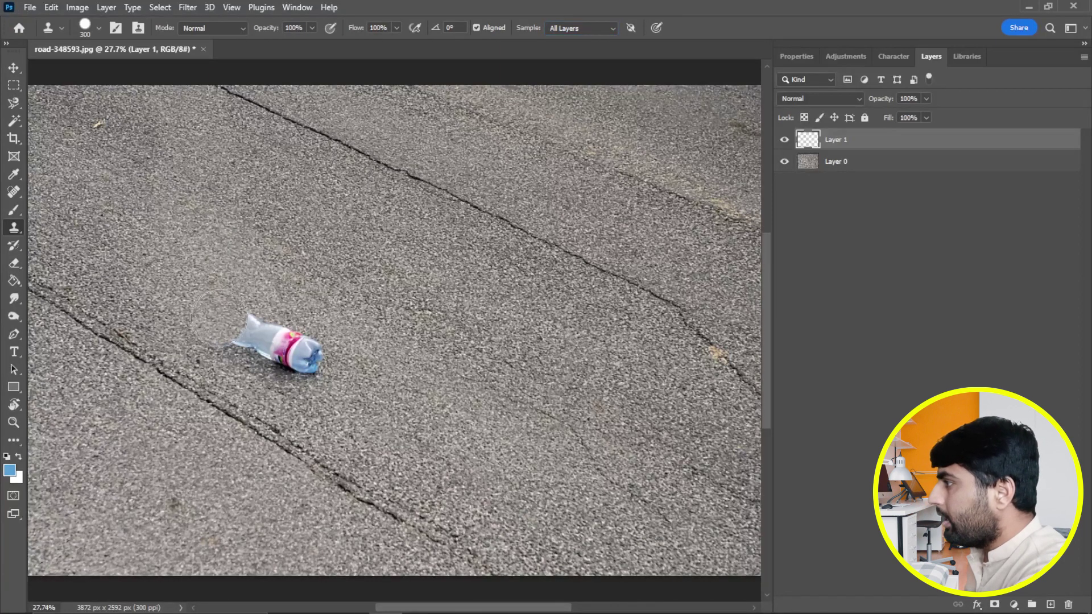
mouse_move(222, 317)
left_mouse_down()
mouse_move(304, 366)
mouse_move(287, 373)
mouse_move(241, 353)
mouse_move(225, 331)
mouse_move(254, 304)
left_mouse_up()
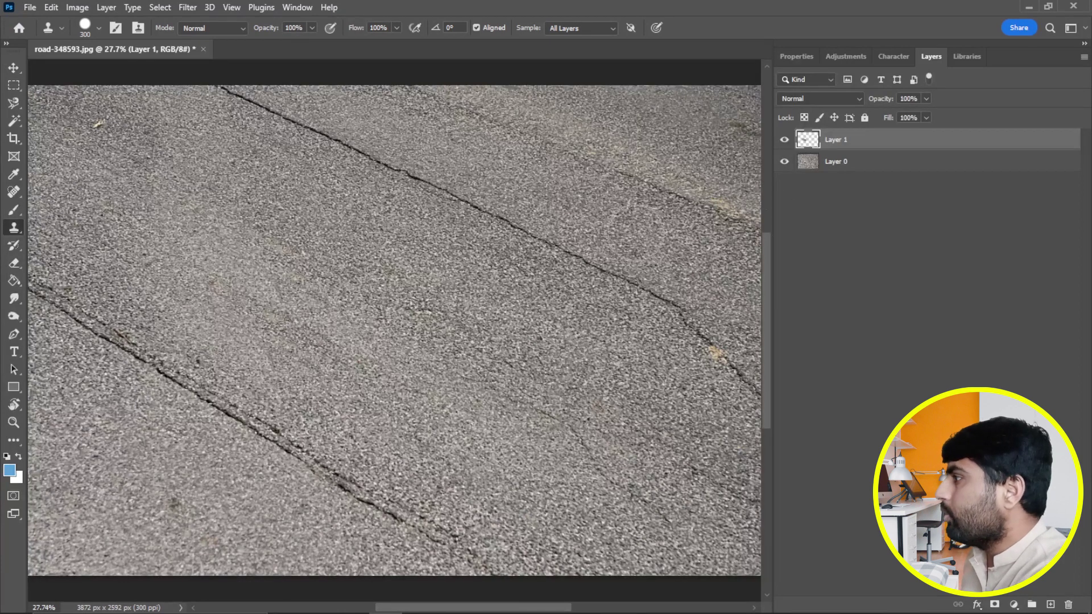
left_click(14, 263)
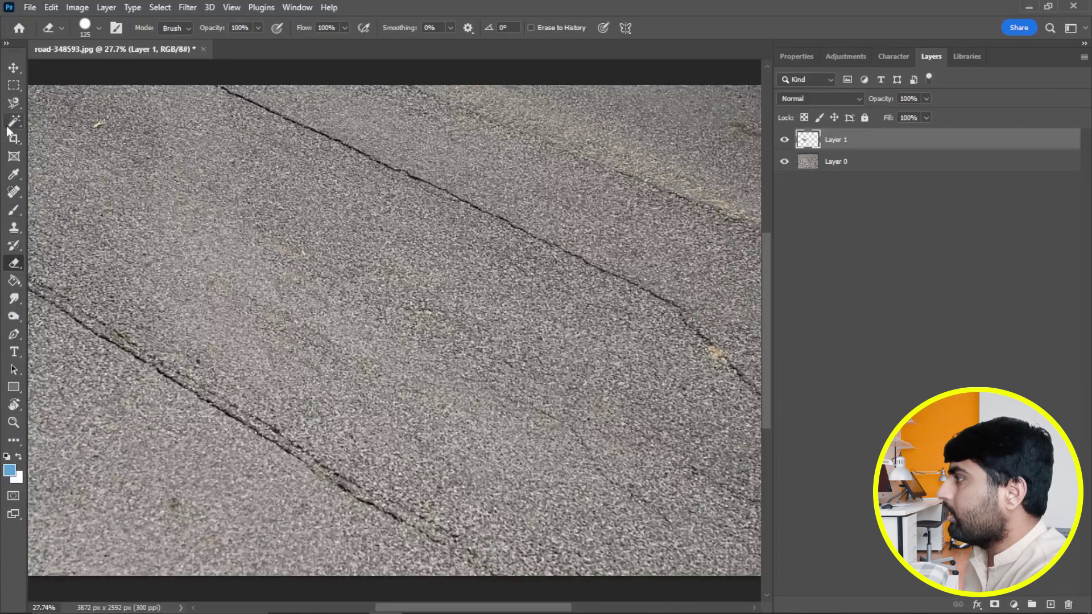
left_click(14, 228)
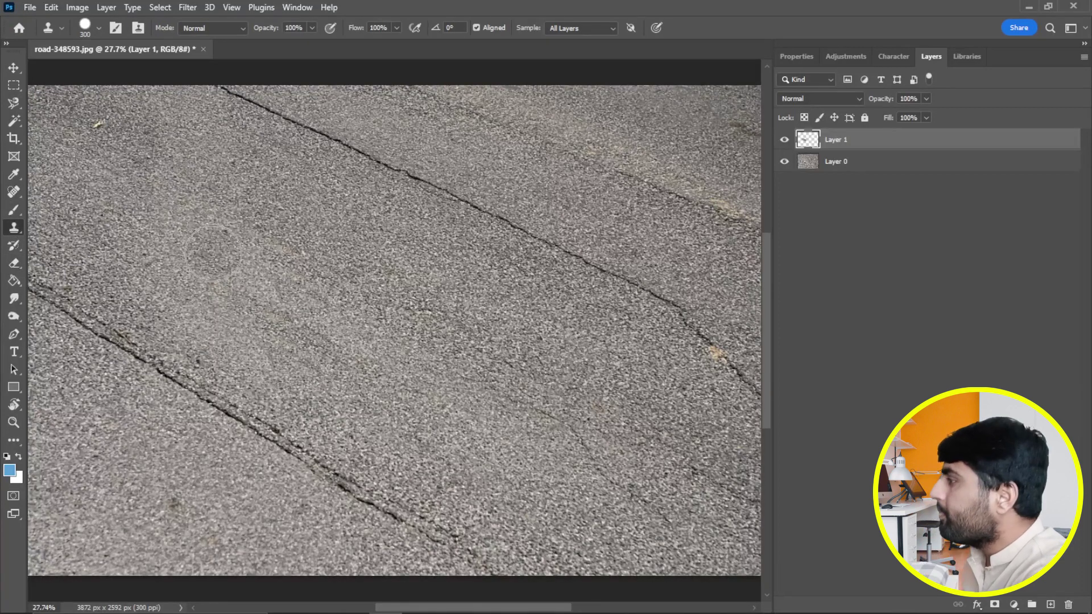
left_click_drag(65, 313, 40, 292)
key("ctrl+z")
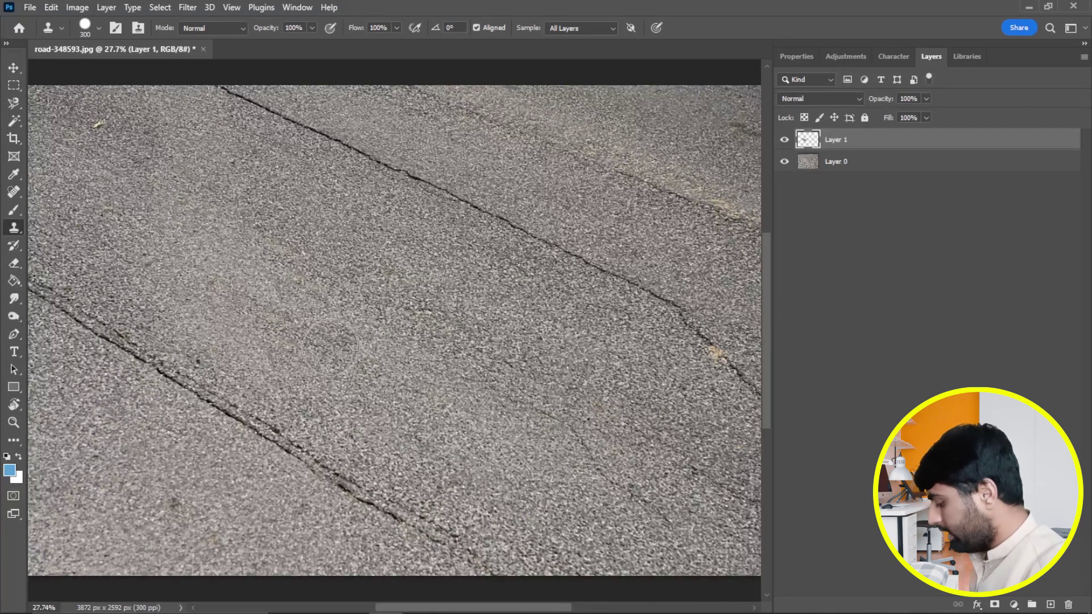
key("ctrl+shift+n")
key("Return")
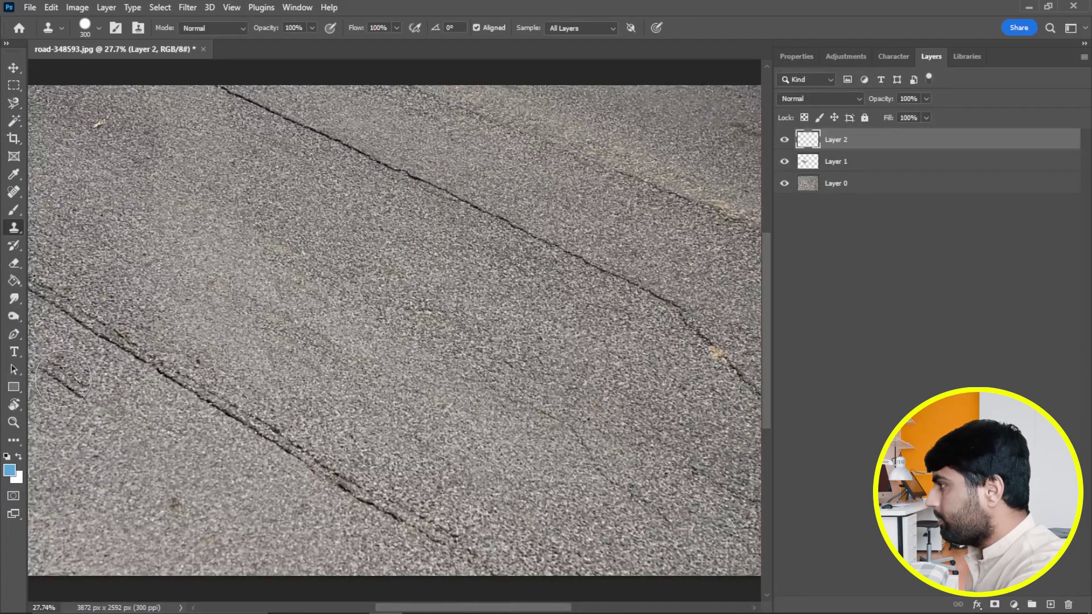
Sample clean asphalt and clone it over the lower cracks' ends on Layer 2
left_click(69, 390, "alt")
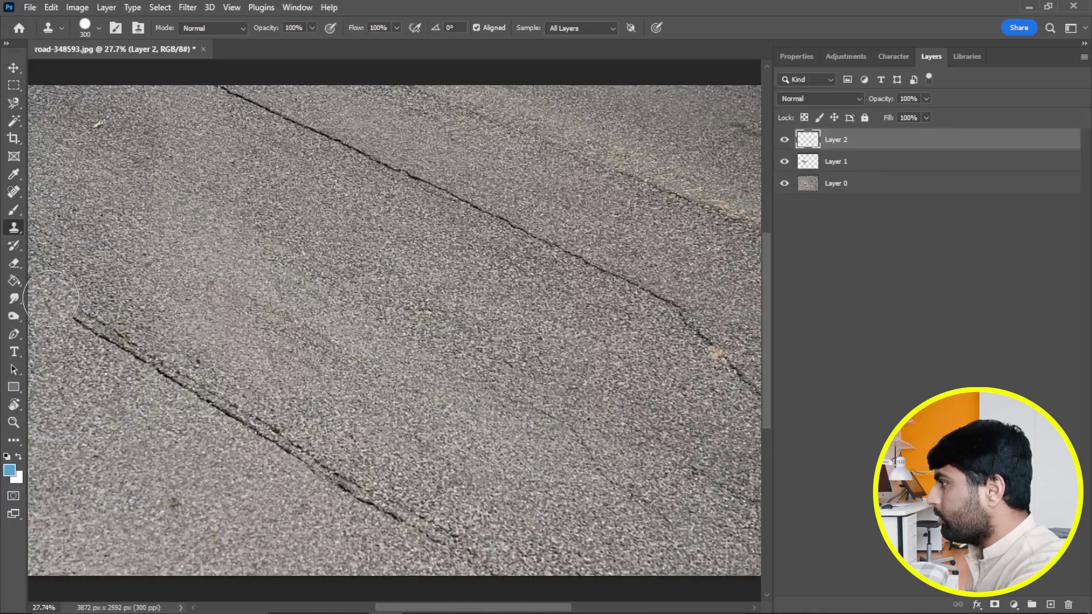
left_click_drag(50, 294, 314, 461)
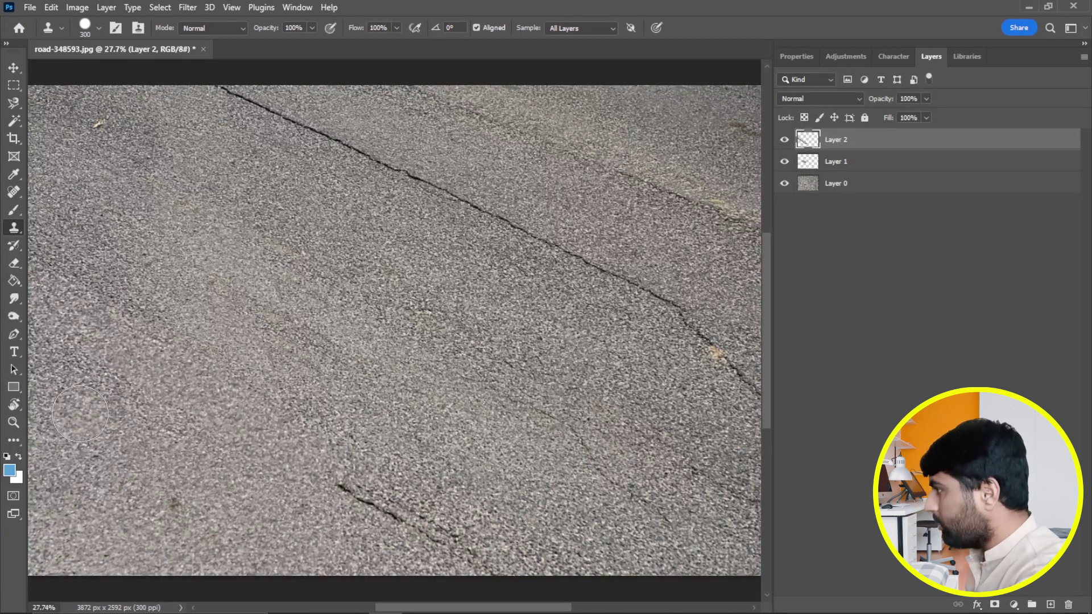
mouse_move(398, 503)
left_mouse_down()
mouse_move(351, 487)
mouse_move(475, 562)
left_mouse_up()
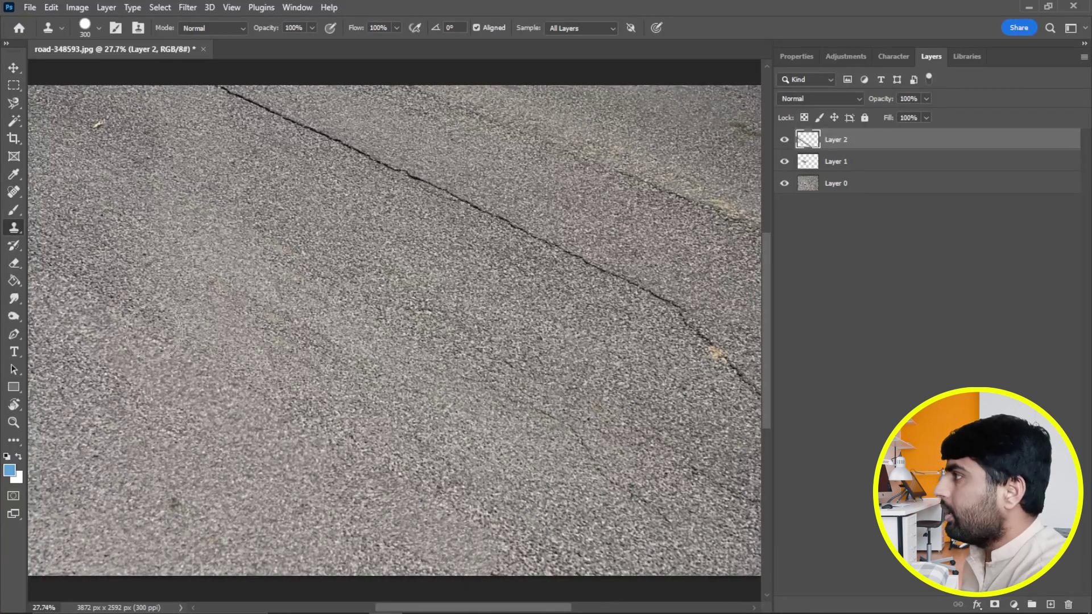
left_click(239, 30)
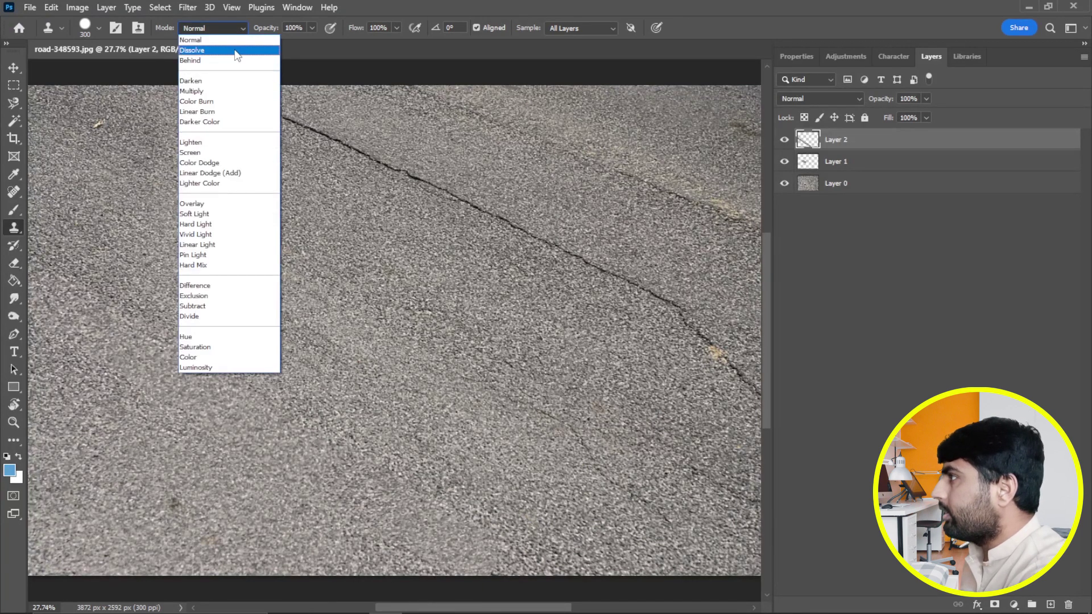
Try the Dissolve, Behind, Darken, Multiply and Screen clone blend modes, then settle on Normal
left_click(237, 51)
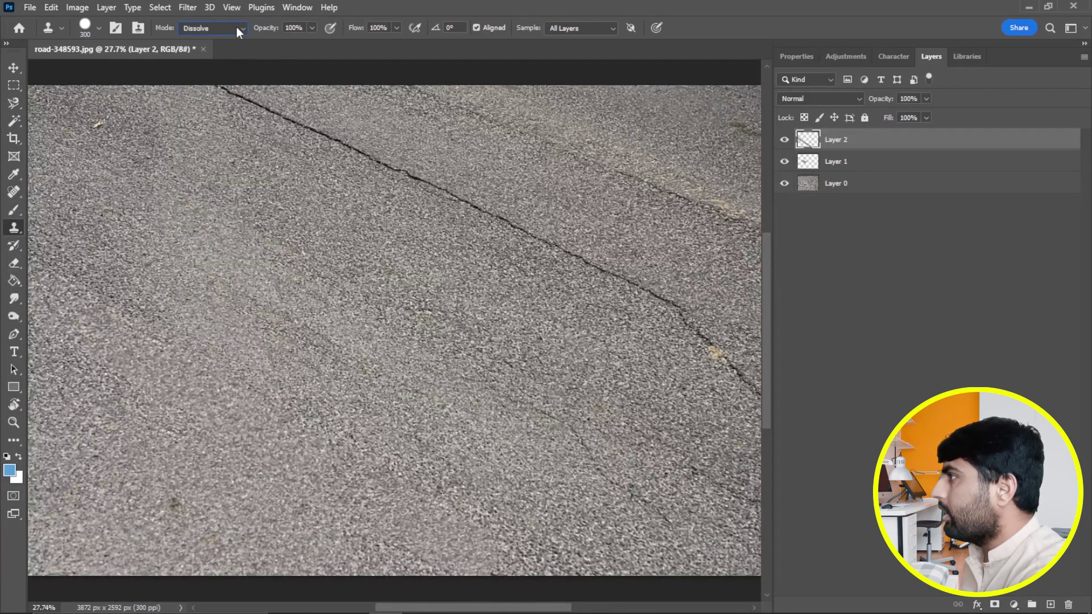
left_click(236, 27)
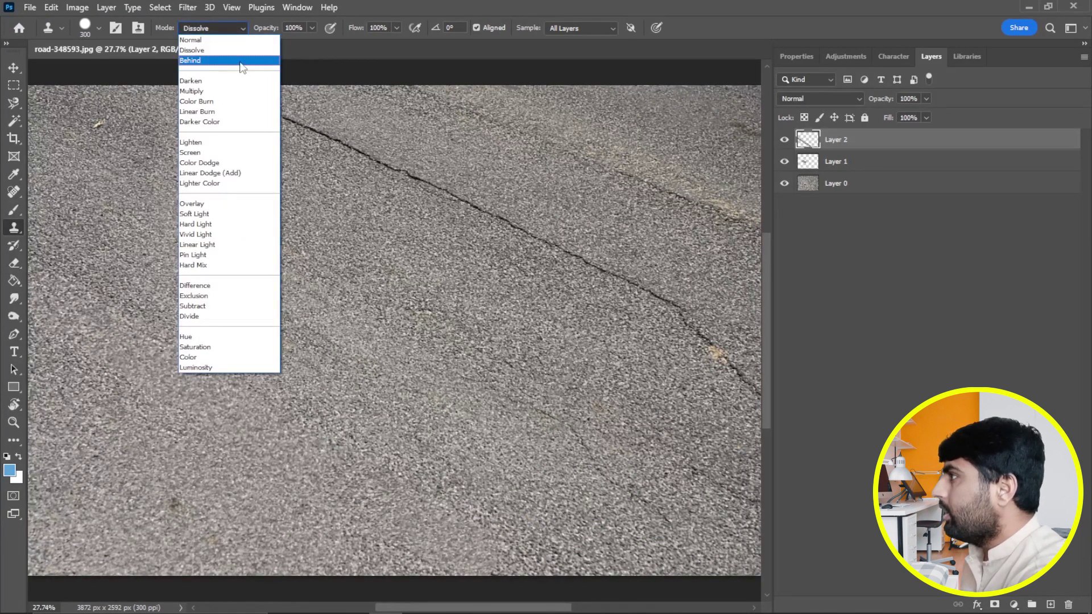
left_click(240, 61)
left_click(240, 28)
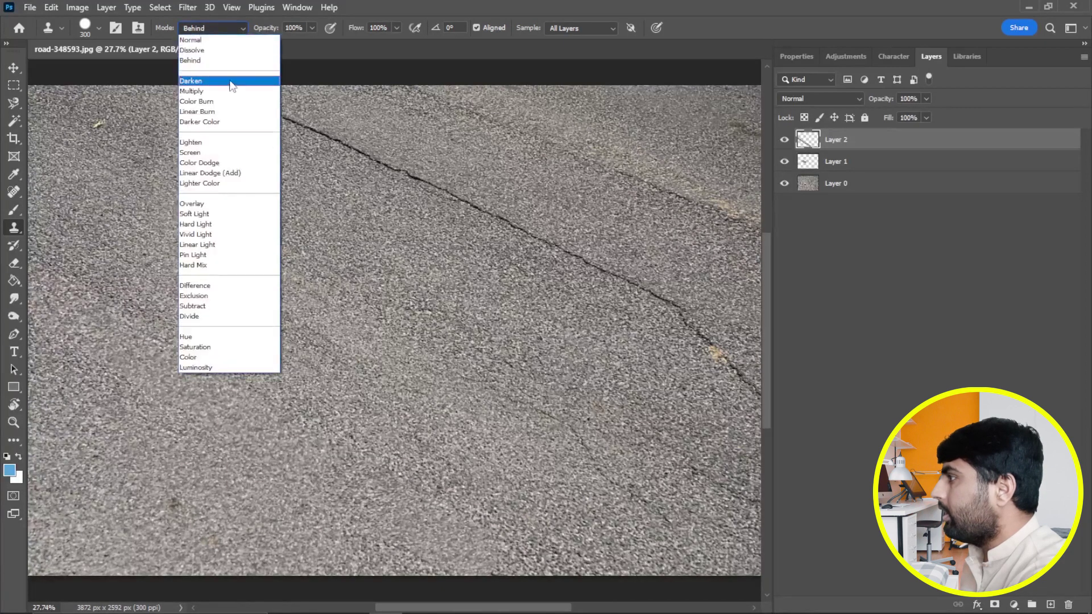
left_click(232, 83)
left_click(238, 28)
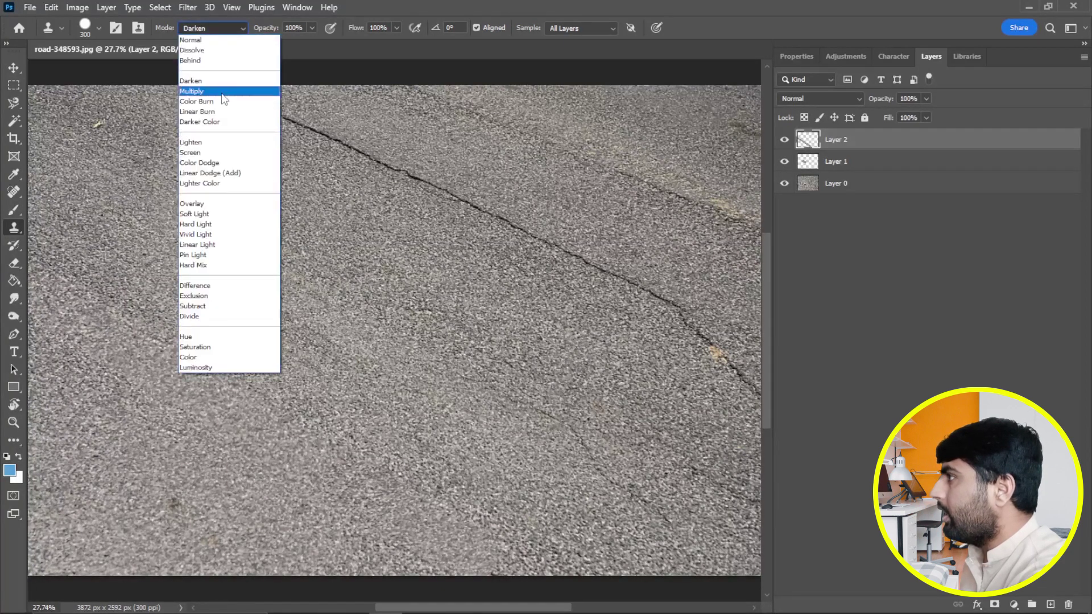
left_click(232, 92)
left_click(242, 28)
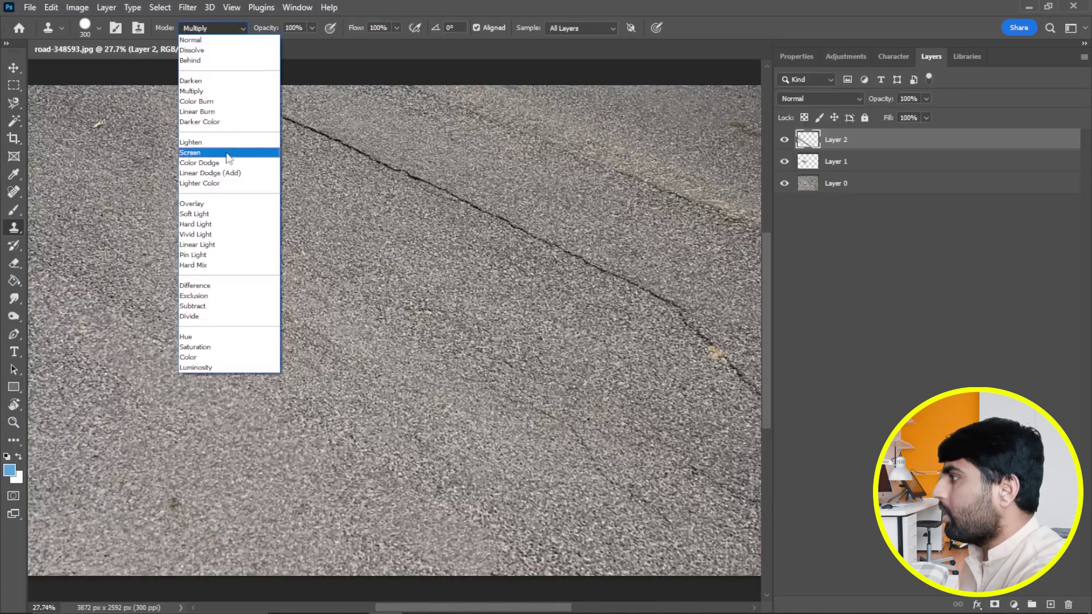
left_click(227, 149)
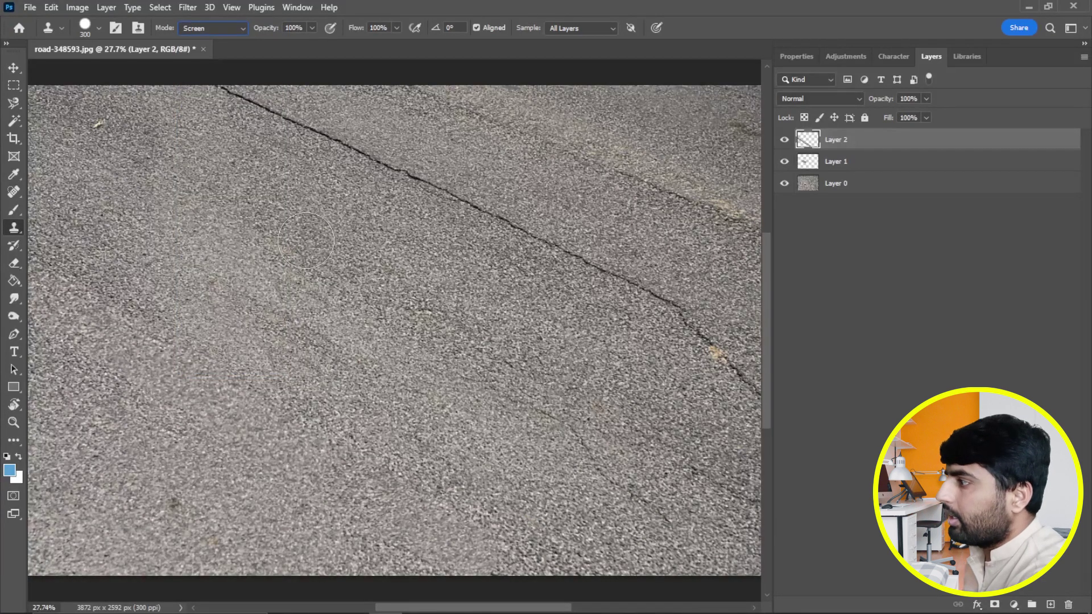
left_click(245, 28)
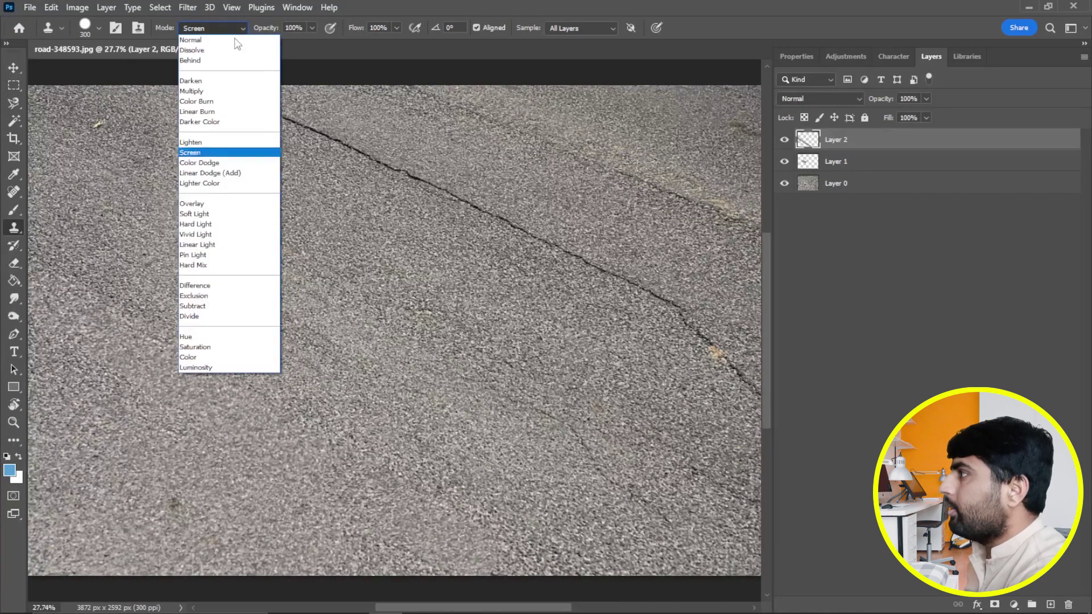
left_click(239, 41)
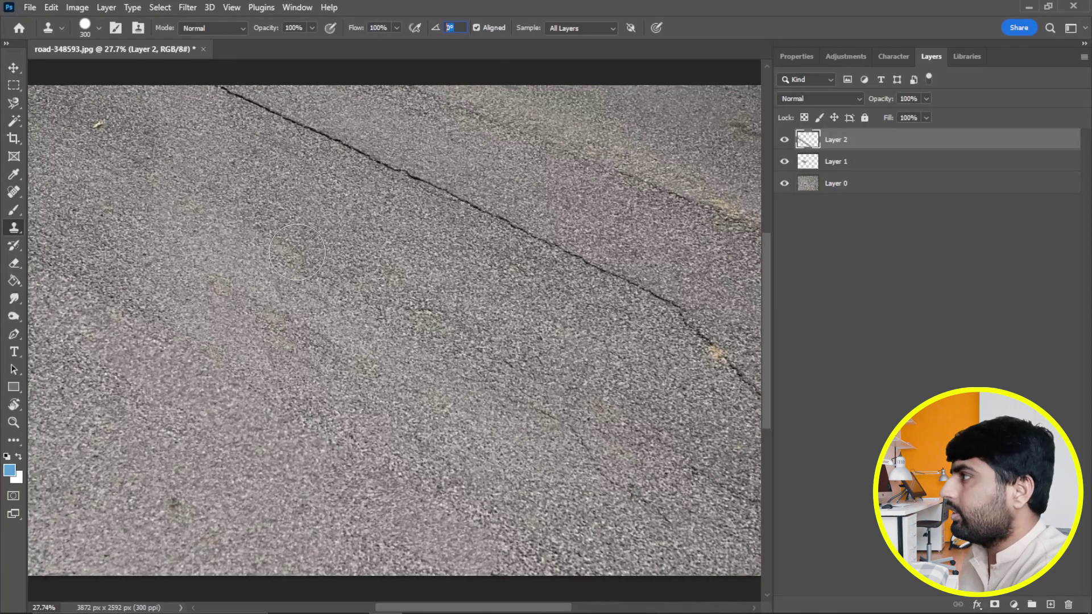
Clone asphalt over the dark streak in Normal mode
key("Return")
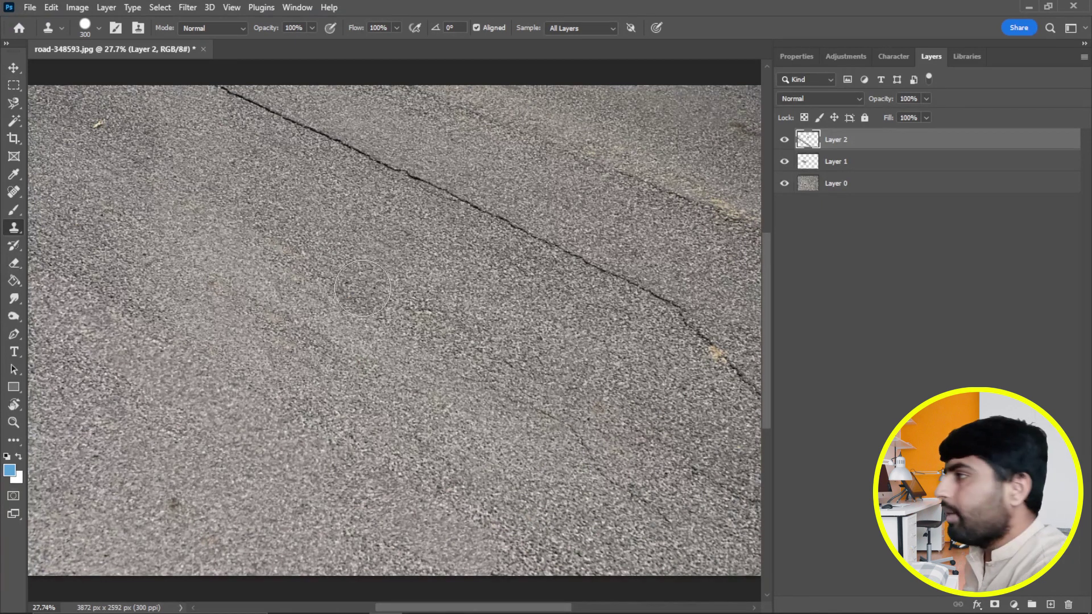
left_click(362, 287)
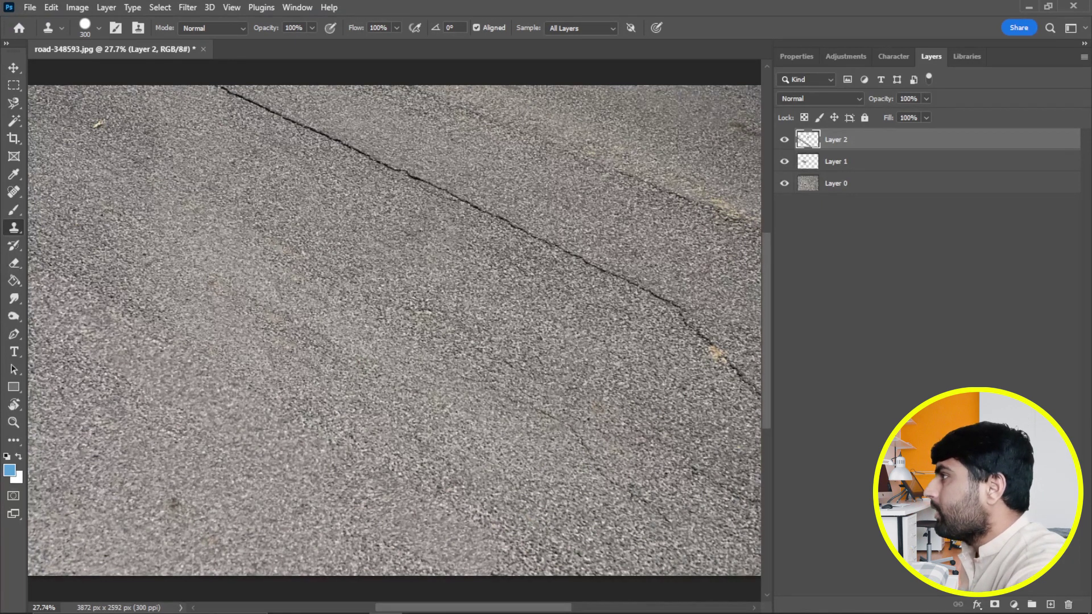
left_click(296, 8)
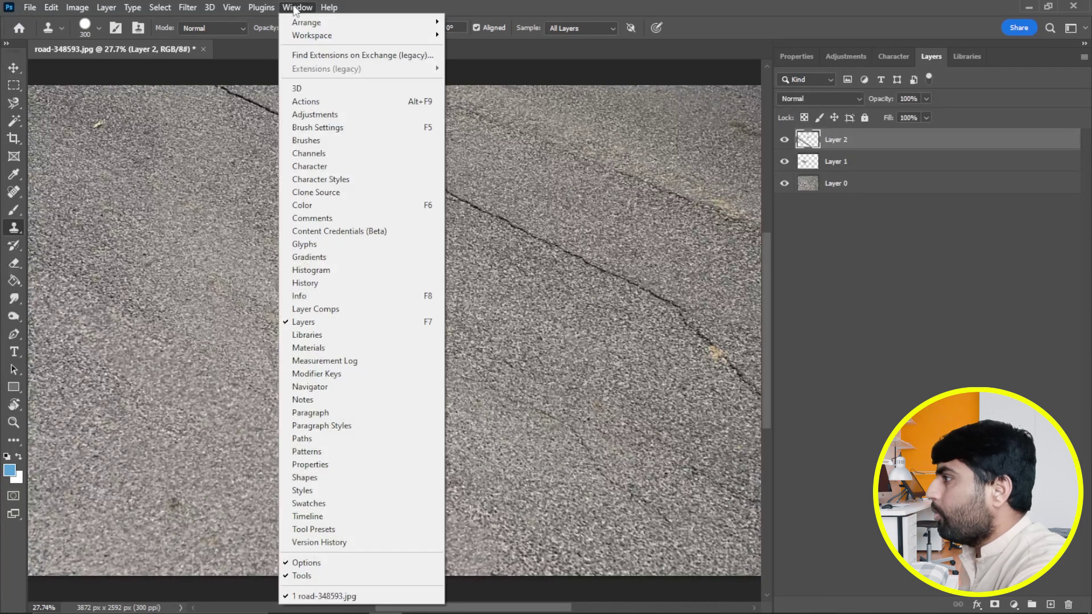
Show Clone Source settings and paint asphalt over the long crack using the first source
left_click(324, 194)
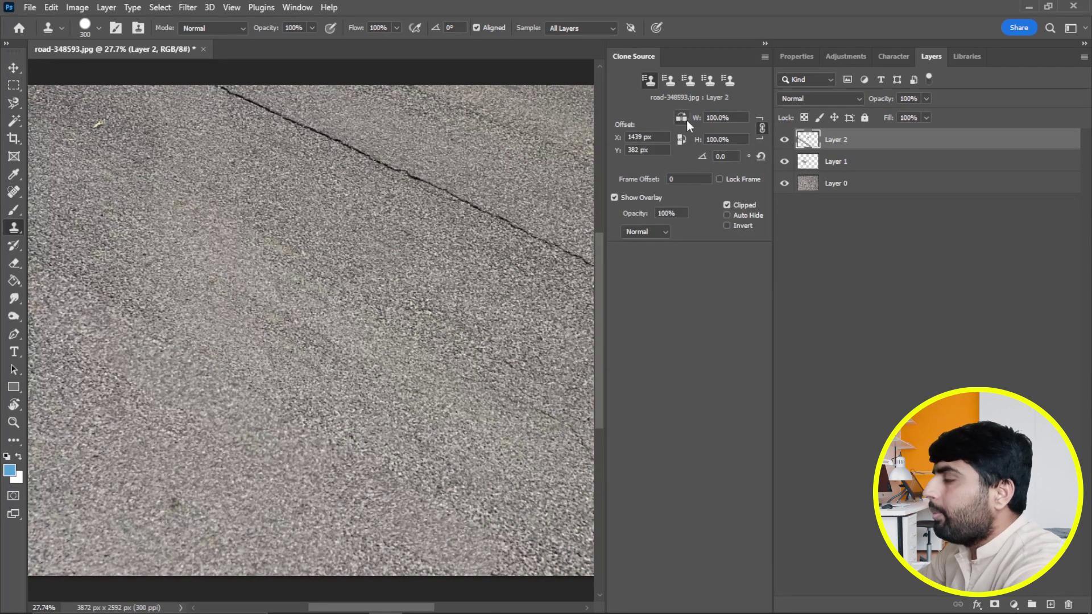
left_click(670, 81)
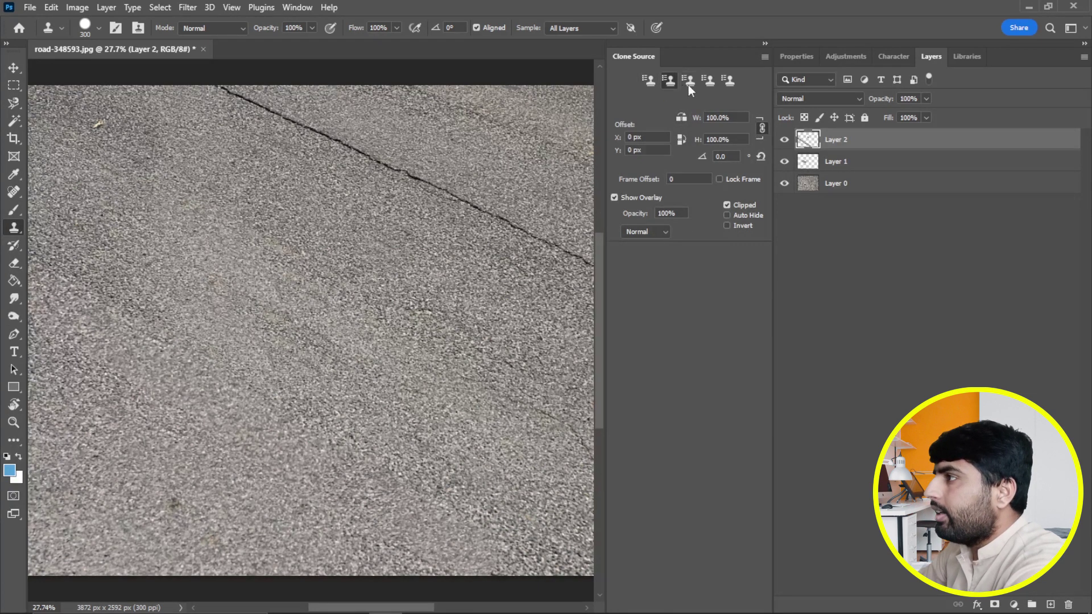
left_click(690, 82)
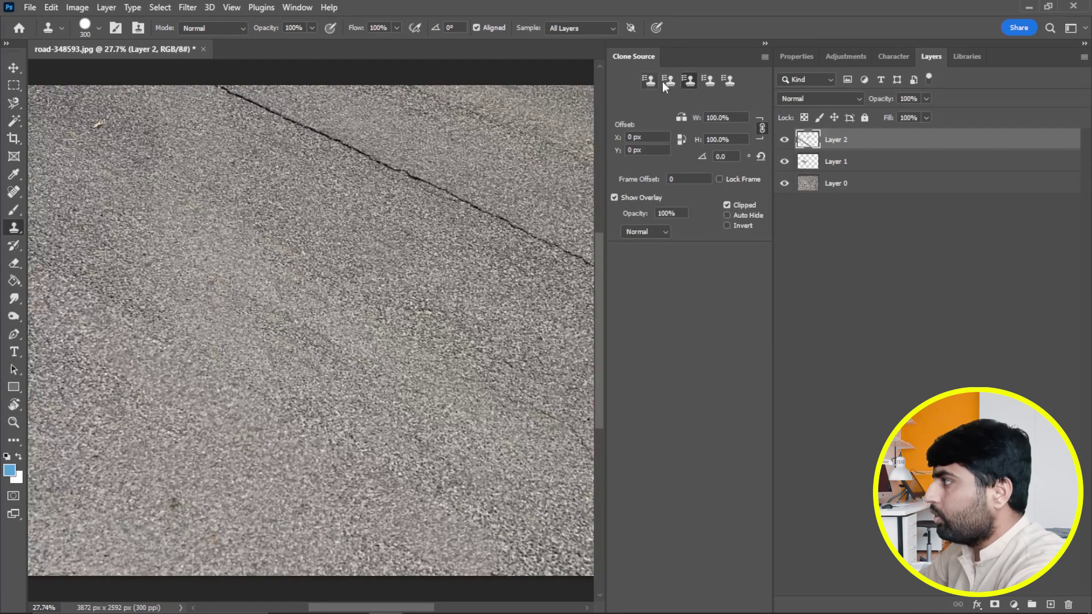
left_click(647, 81)
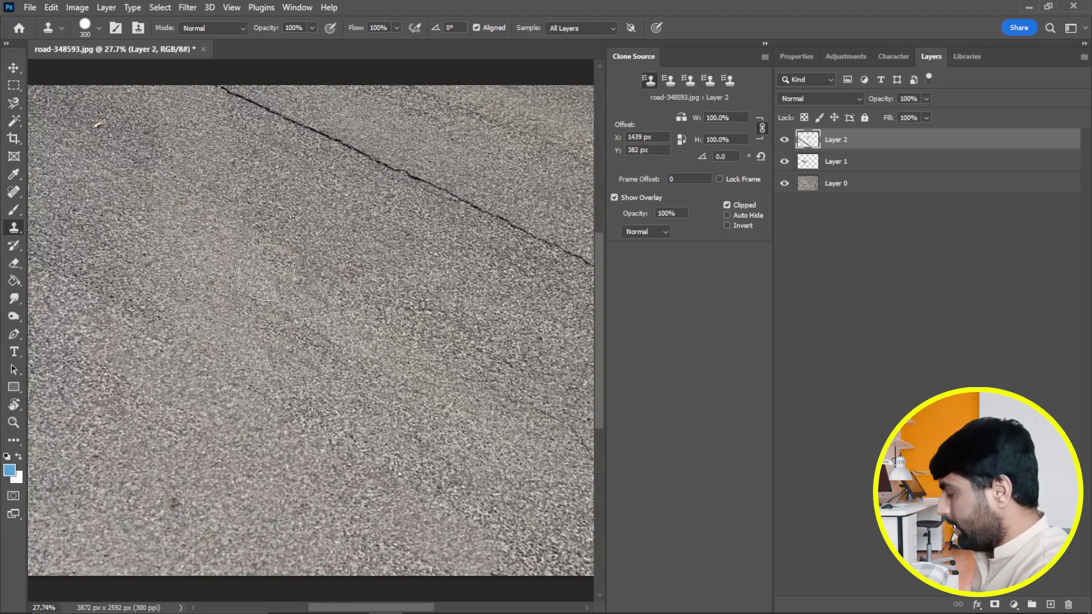
left_click(94, 403, "alt")
mouse_move(98, 294)
left_mouse_down()
mouse_move(171, 304)
mouse_move(268, 171)
mouse_move(423, 178)
mouse_move(589, 253)
left_mouse_up()
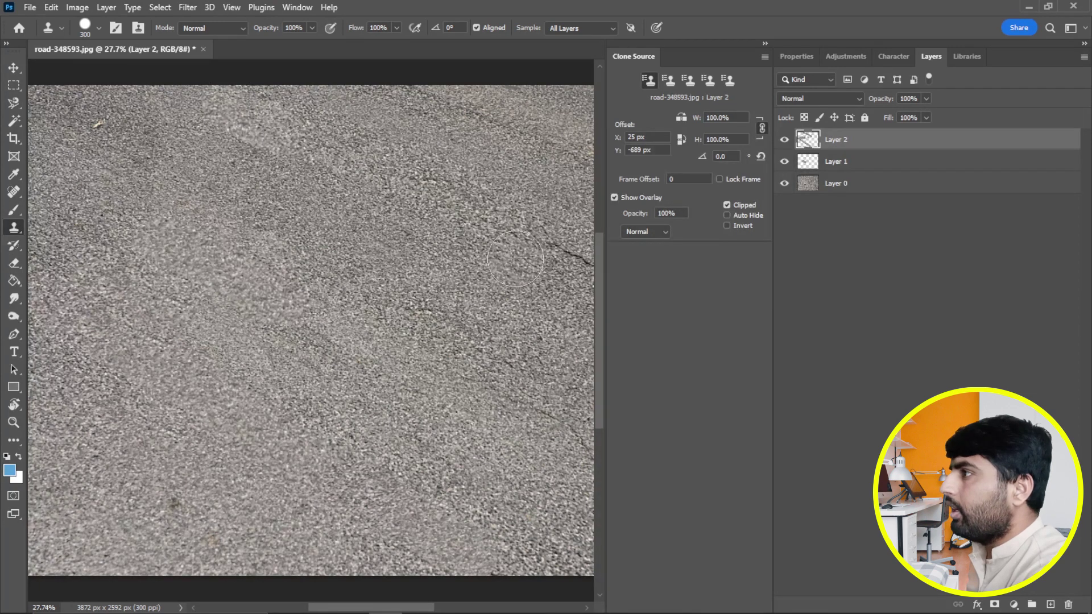
Clone asphalt diagonally with a second source, then try cloning from the empty third slot
left_click(670, 81)
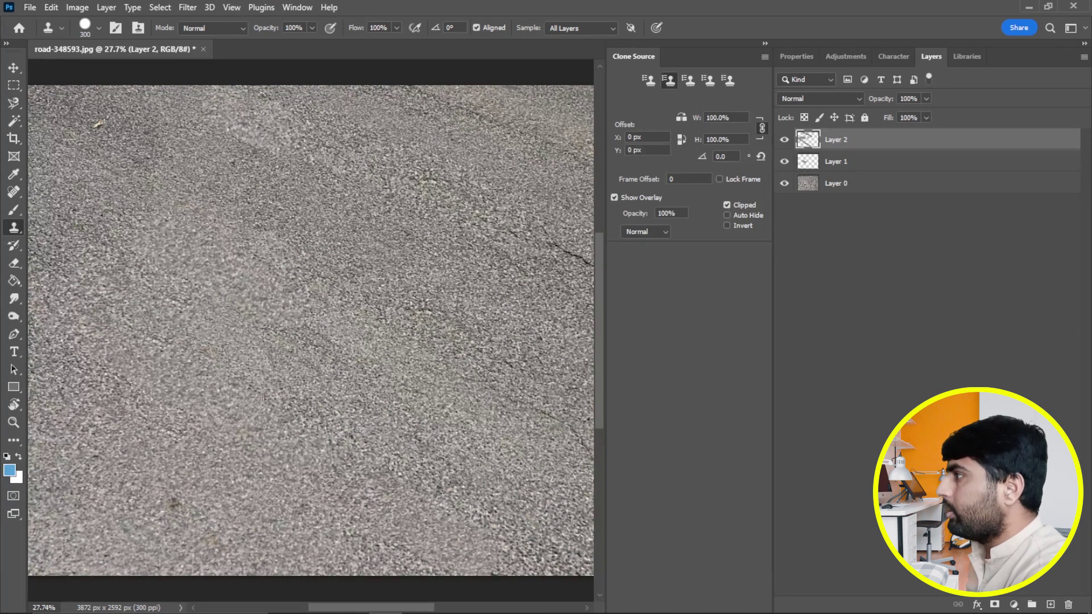
left_click(246, 266, "alt")
mouse_move(277, 137)
left_mouse_down()
mouse_move(500, 239)
mouse_move(522, 236)
left_mouse_up()
left_click(687, 81)
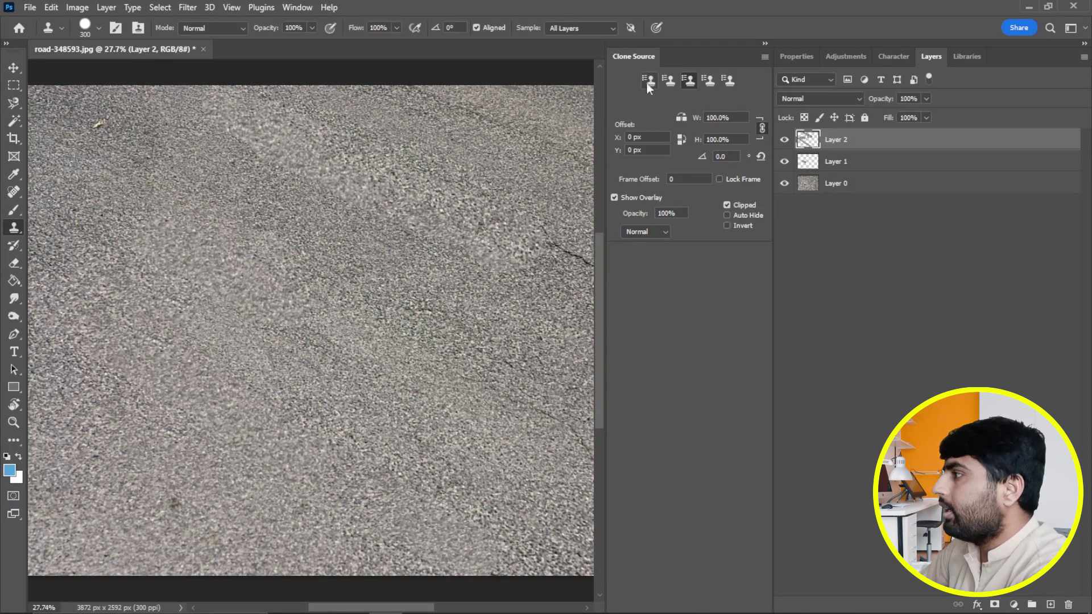
left_click(424, 162)
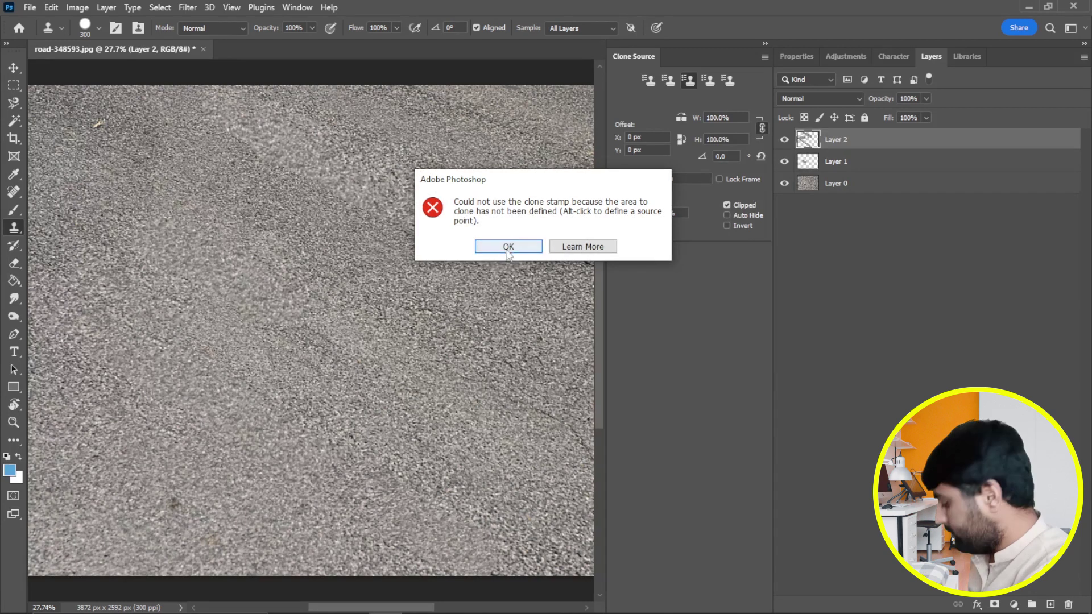
Dismiss the undefined-source warning, set a new source point, and return to the first source
left_click(507, 245)
left_click(245, 317, "alt")
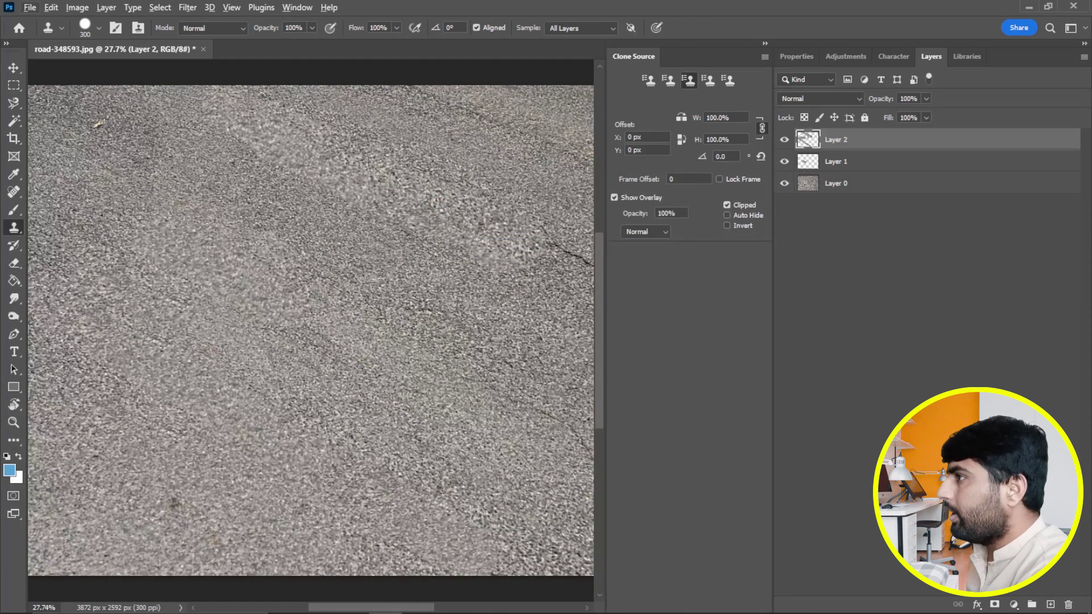
left_click(338, 287, "alt")
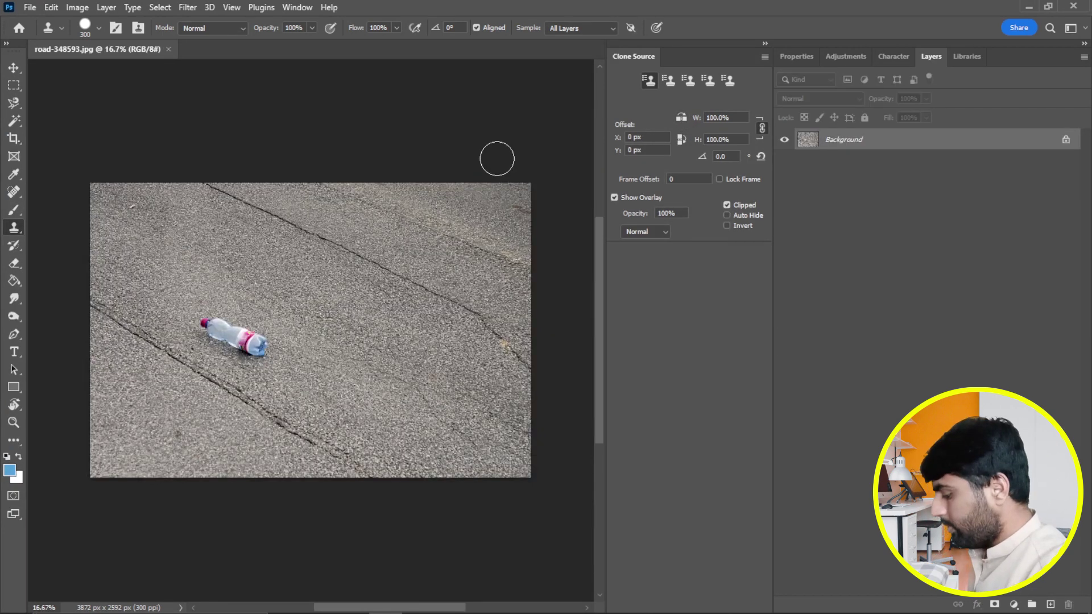
Zoom in, sample the bottle, and paint a copy of it above and right of the original
key("ctrl+plus")
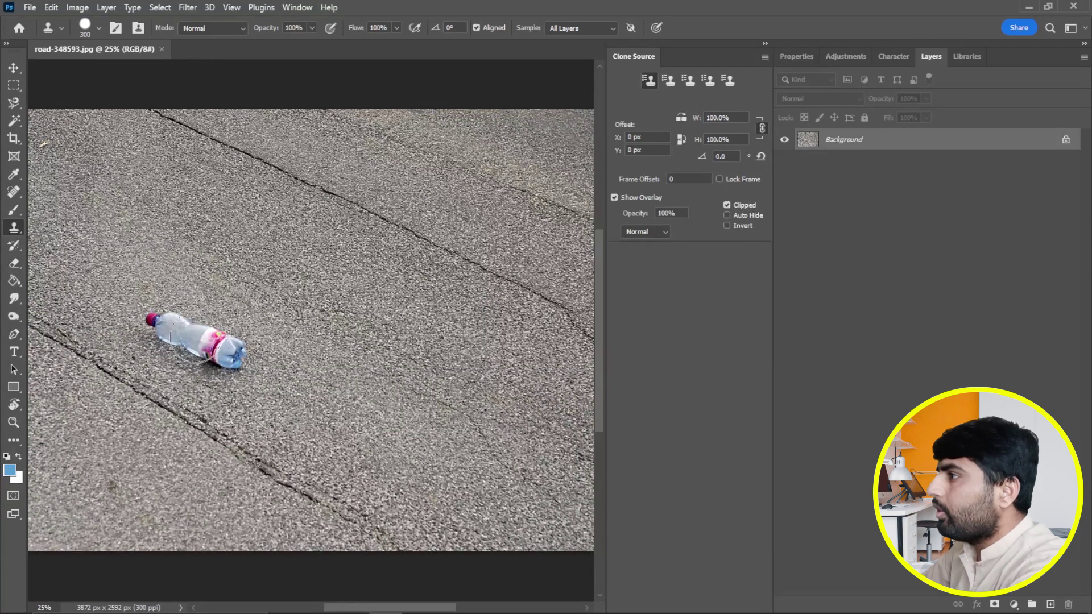
left_click(682, 140)
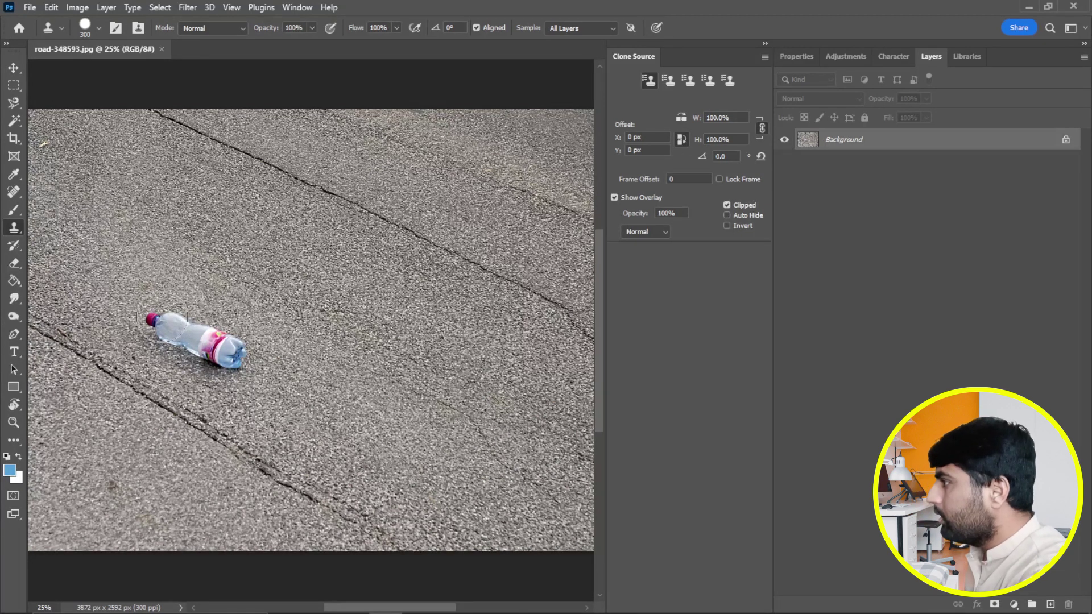
left_click(152, 318, "alt")
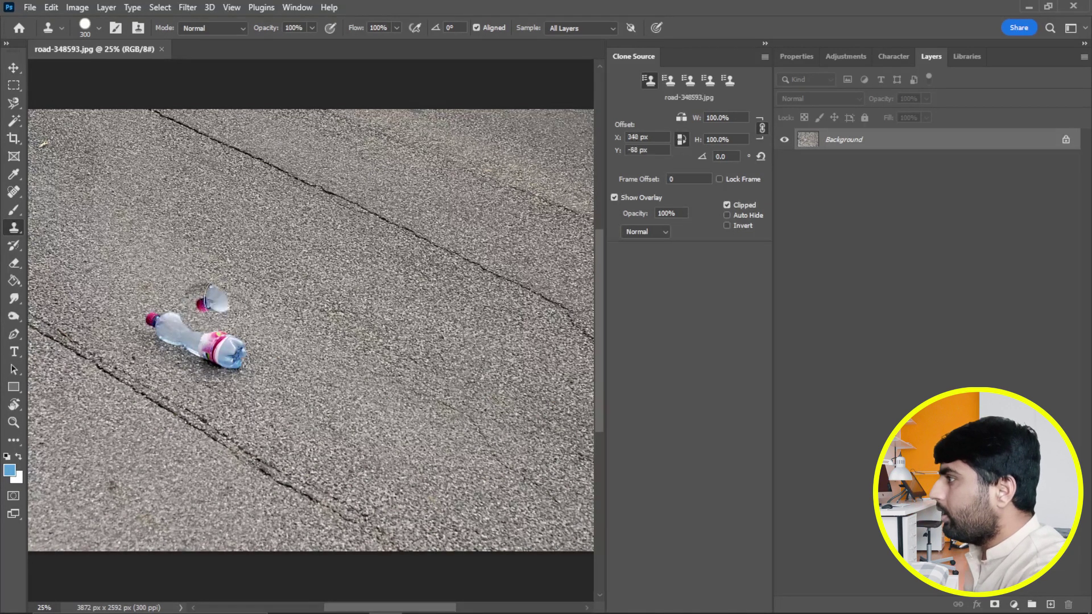
left_click_drag(262, 249, 300, 263)
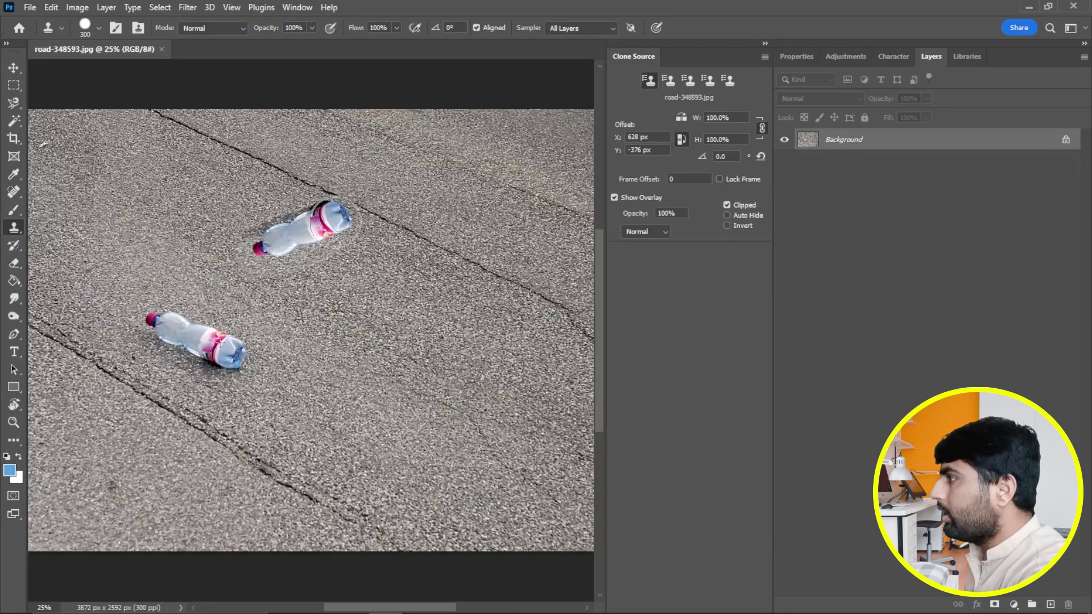
mouse_move(299, 219)
left_mouse_down()
mouse_move(311, 227)
mouse_move(318, 219)
left_mouse_up()
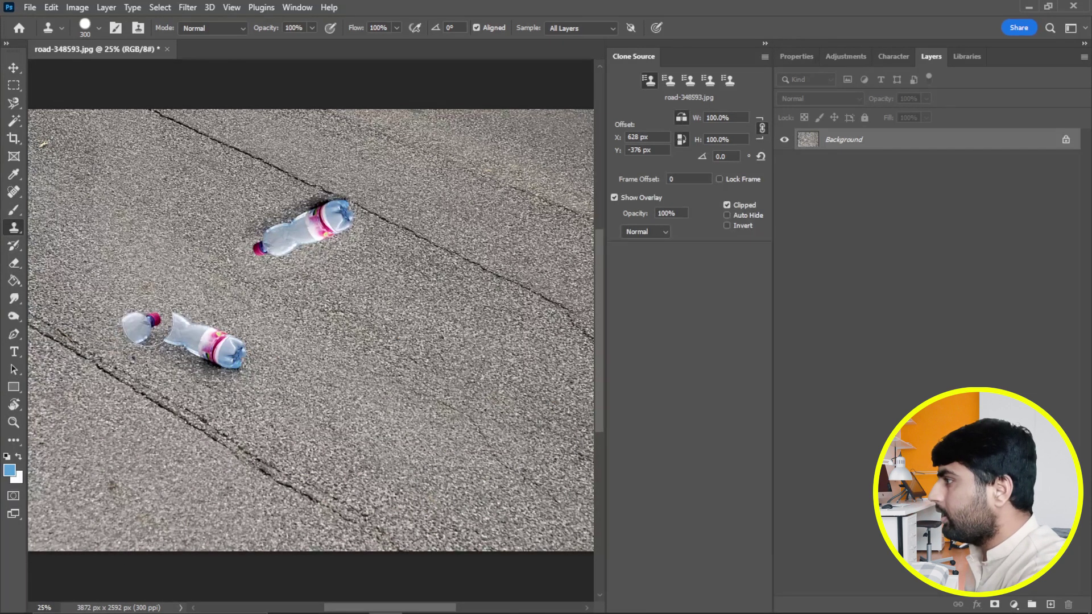
Paint a third bottle copy to the lower right, then undo the cloned bottles
left_click(197, 331, "alt")
left_click_drag(393, 386, 327, 348)
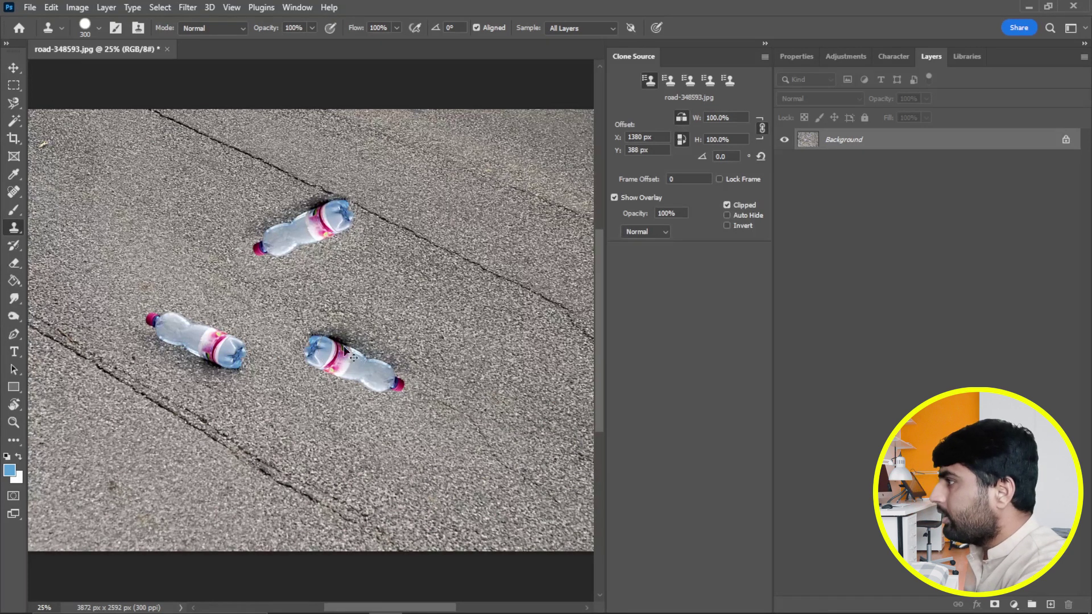
key("ctrl+z")
key("ctrl+z")
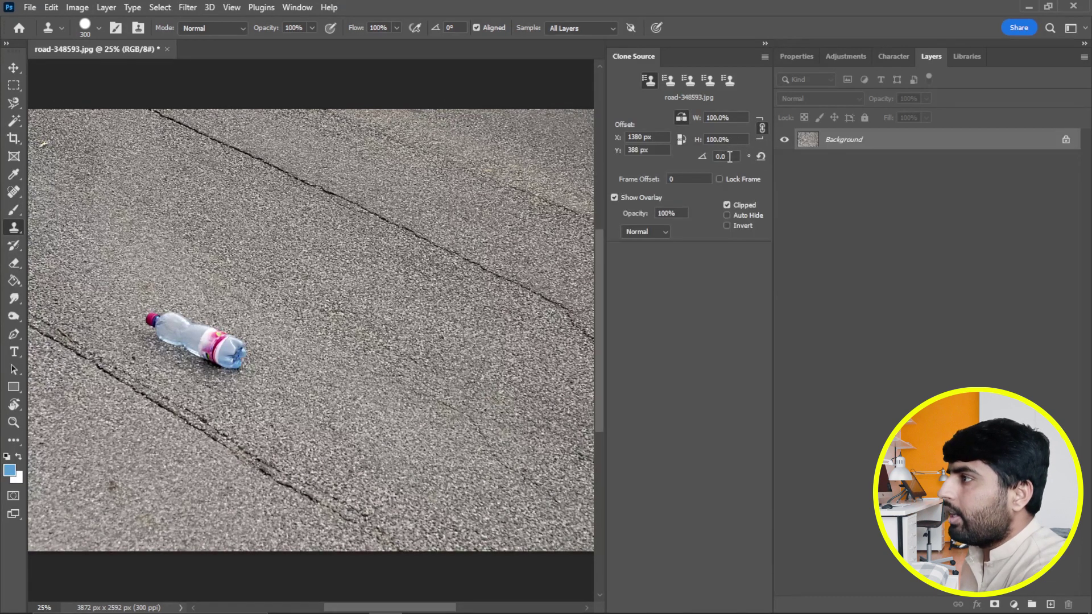
Set the clone source rotation to 90°, paint rotated bottle copies, then undo them
left_click(729, 157)
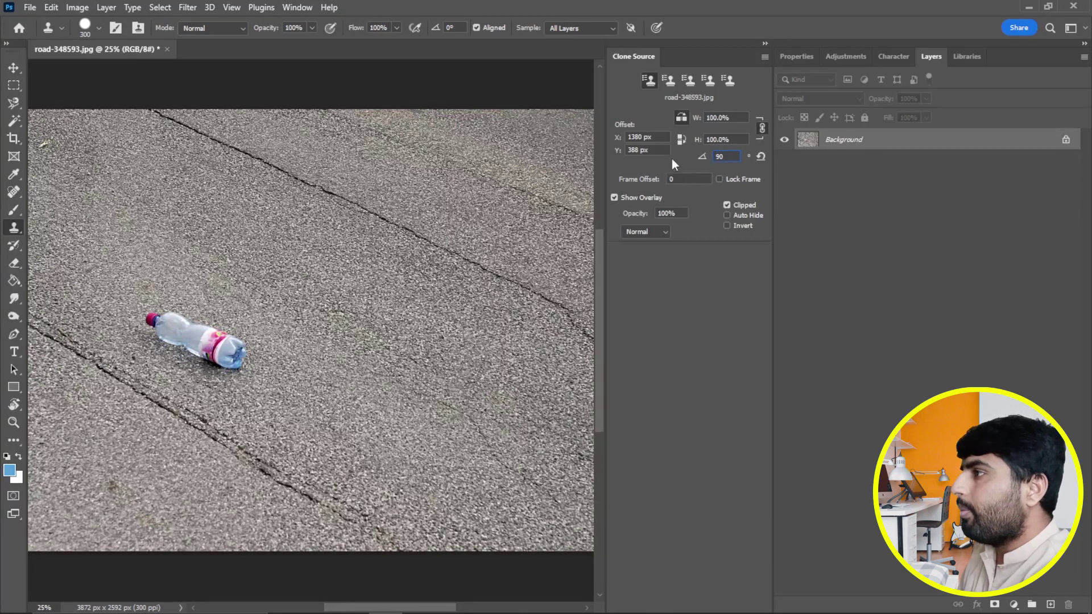
key("Return")
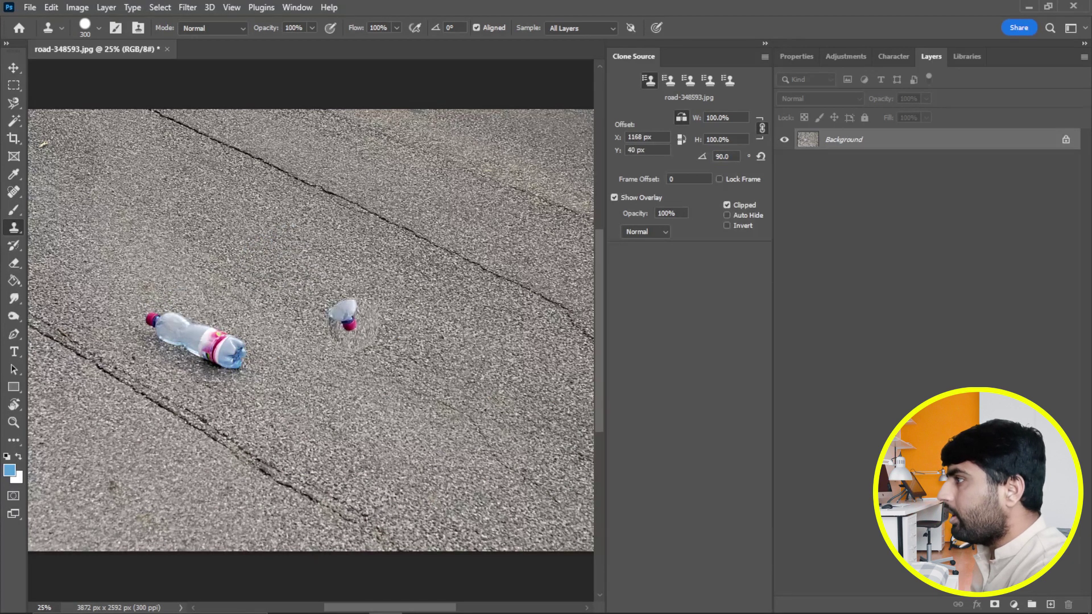
left_click(340, 304)
left_click_drag(339, 304, 321, 256)
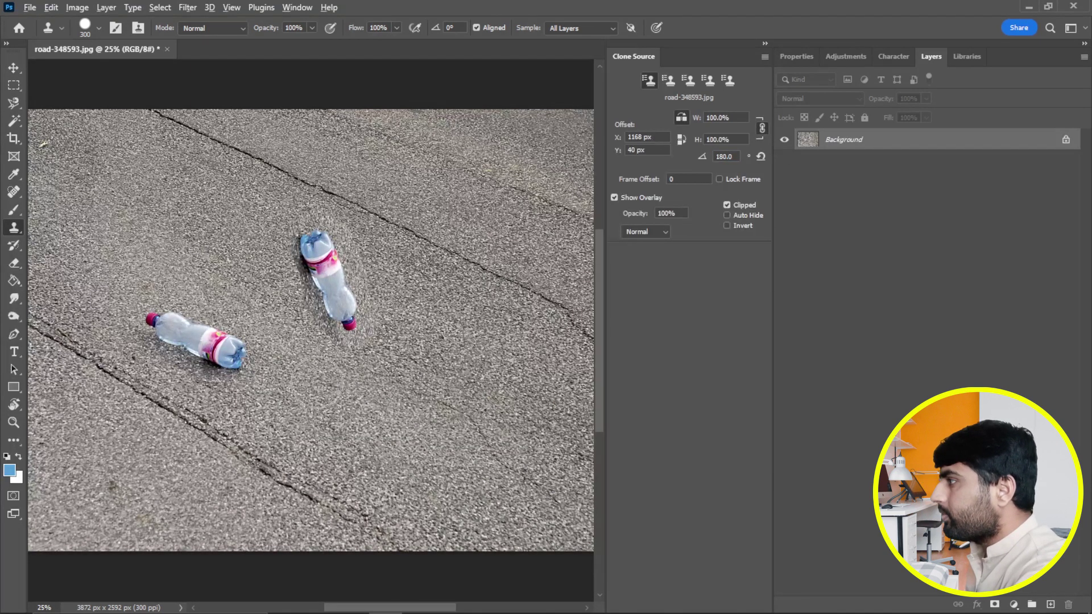
left_click(153, 318, "alt")
mouse_move(329, 401)
left_mouse_down()
mouse_move(410, 369)
mouse_move(354, 392)
left_mouse_up()
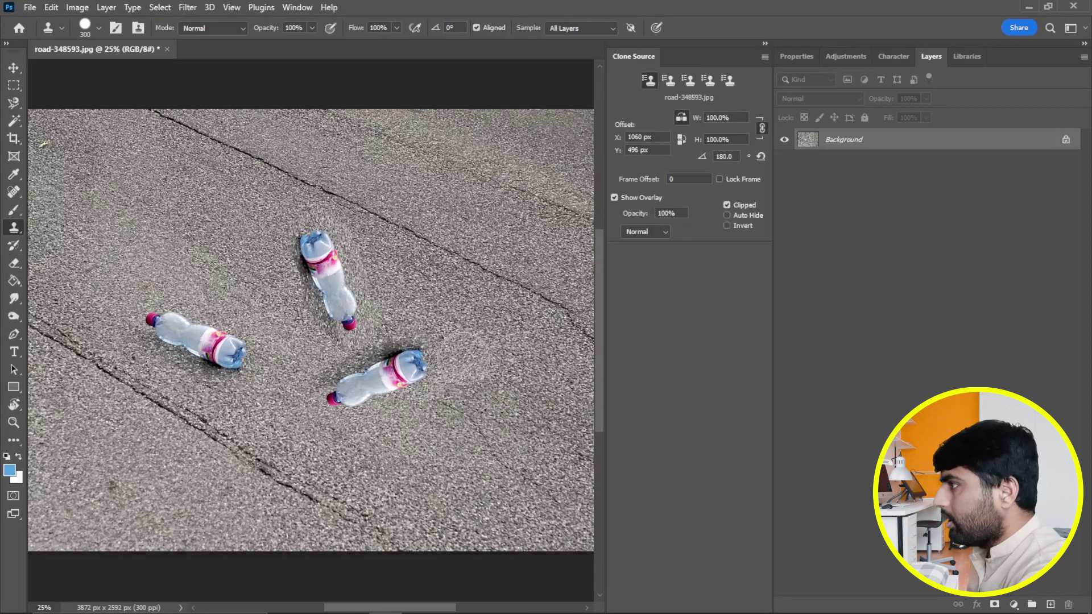
key("ctrl+z")
key("ctrl+z")
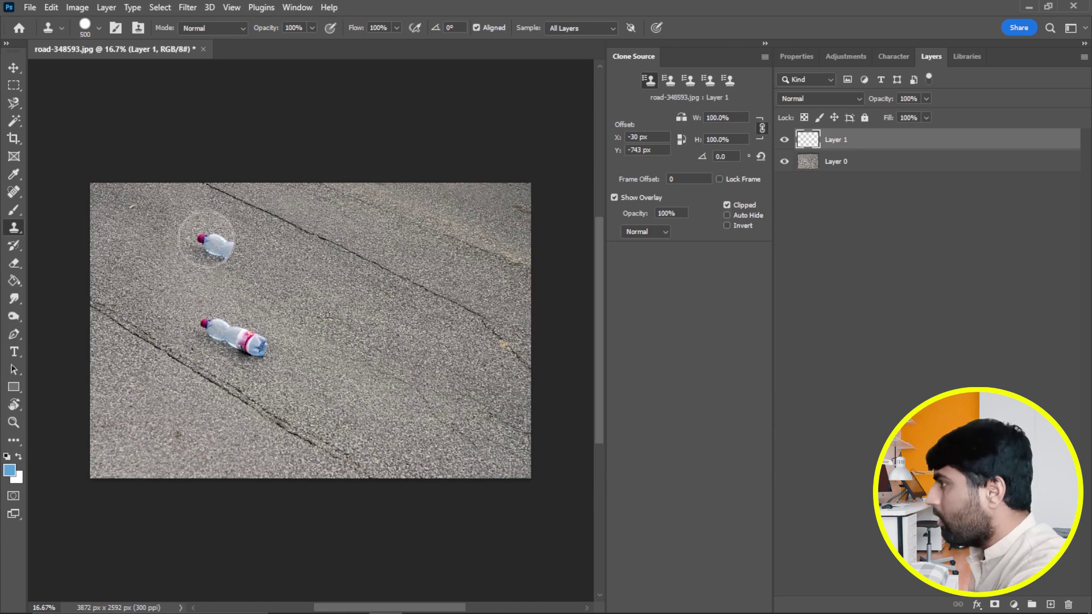
Paint sampled asphalt over the bottle and undo a misplaced crack clone
key("alt")
left_click(206, 239, "alt")
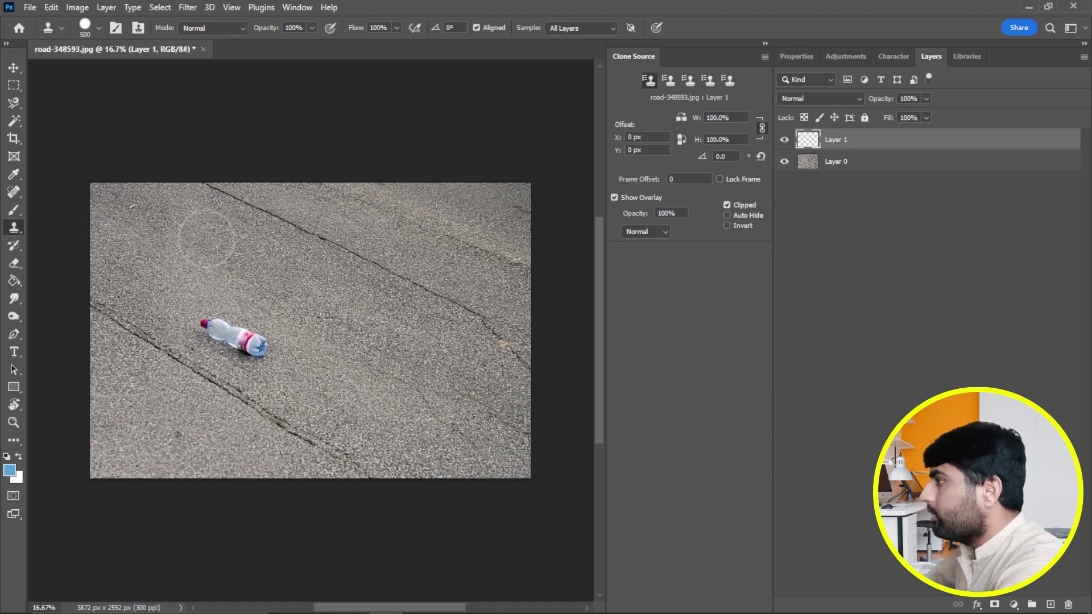
mouse_move(209, 305)
left_mouse_down()
mouse_move(210, 319)
mouse_move(253, 340)
left_mouse_up()
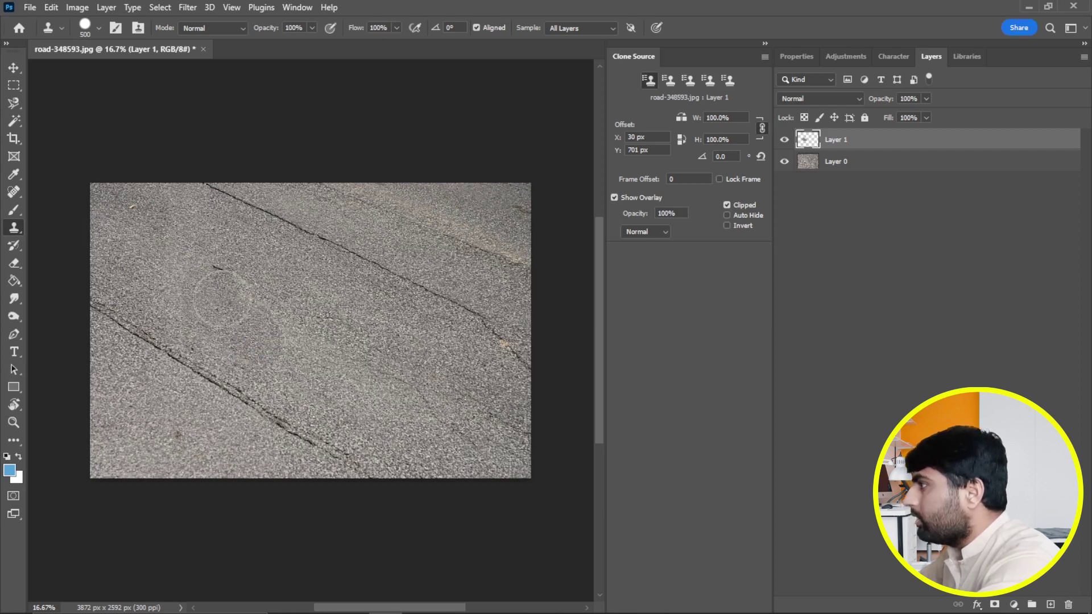
mouse_move(268, 284)
left_mouse_down()
mouse_move(213, 267)
mouse_move(455, 401)
left_mouse_up()
left_click(266, 265, "alt")
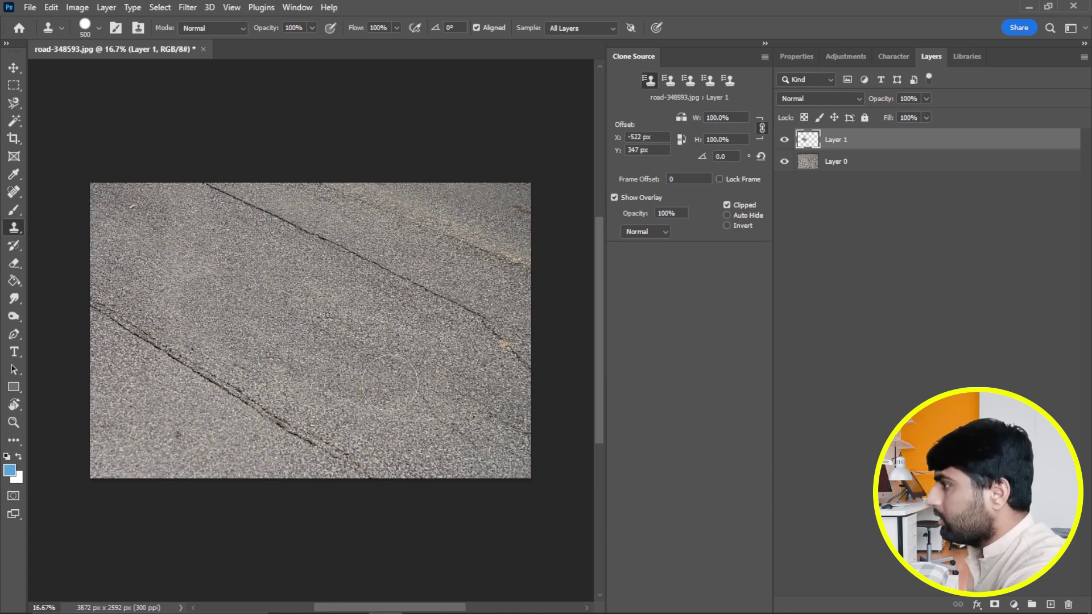
key("ctrl+z")
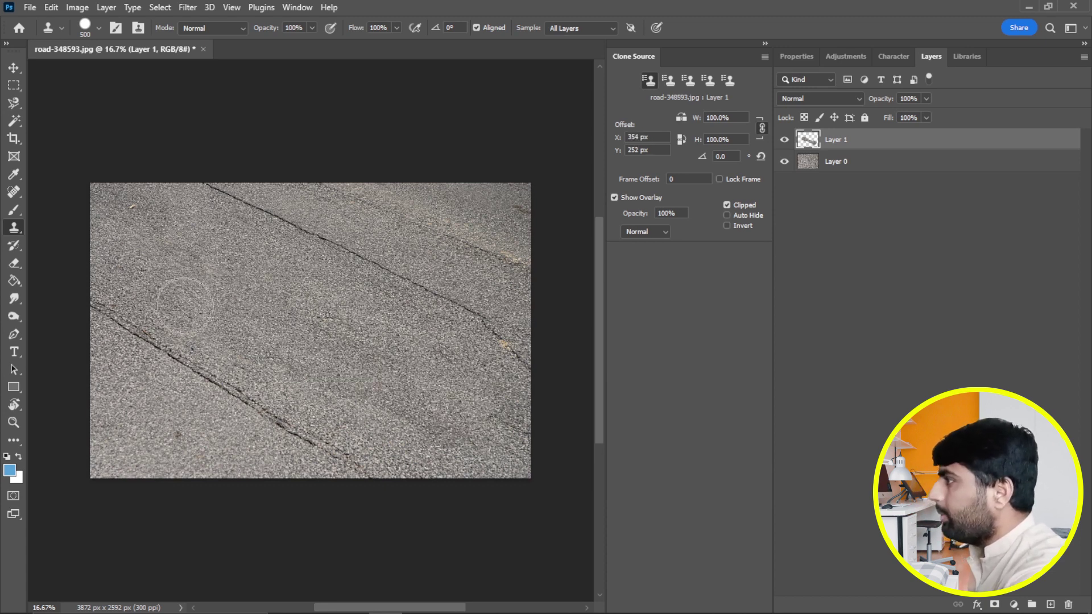
Cover the lower-left crack and the lower and upper diagonal cracks with asphalt
left_click(188, 246, "alt")
left_click_drag(114, 315, 341, 455)
left_click(123, 268, "alt")
left_click_drag(157, 362, 260, 345)
mouse_move(194, 188)
left_mouse_down()
mouse_move(342, 245)
mouse_move(517, 364)
mouse_move(227, 262)
left_mouse_up()
Clone asphalt over the right-side cracks, resampling nearby
left_click(273, 187, "alt")
left_click(500, 251, "alt")
left_click_drag(500, 251, 487, 410)
left_click(519, 370, "alt")
left_click_drag(519, 370, 494, 361)
Cover the cracks along the top and the lower-right area with cloned asphalt
left_click(361, 204, "alt")
left_click(297, 220, "alt")
left_click_drag(318, 188, 488, 246)
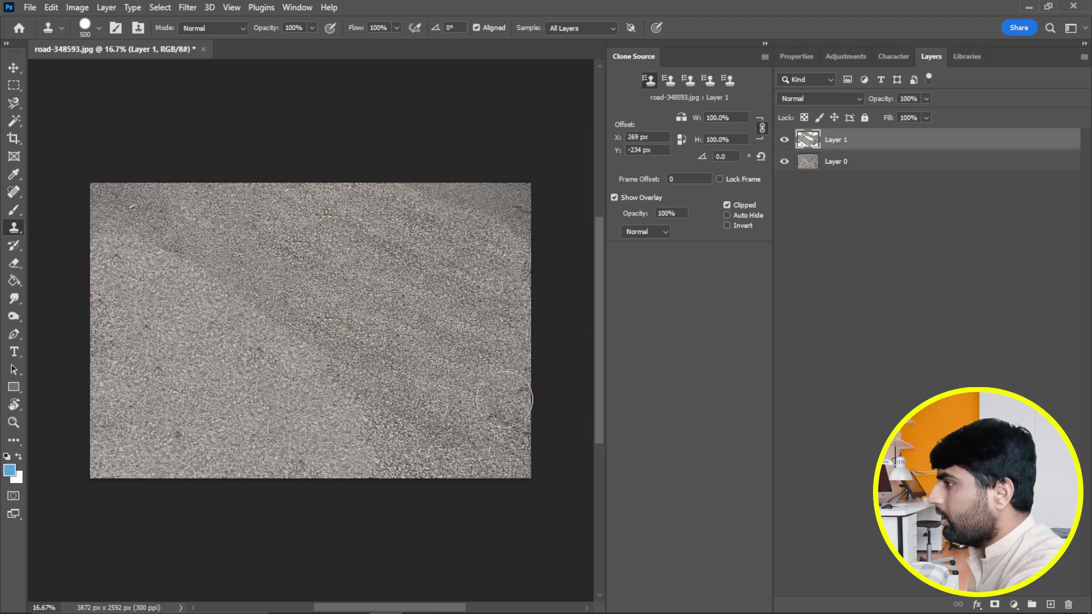
left_click(406, 401, "alt")
left_click_drag(437, 400, 504, 416)
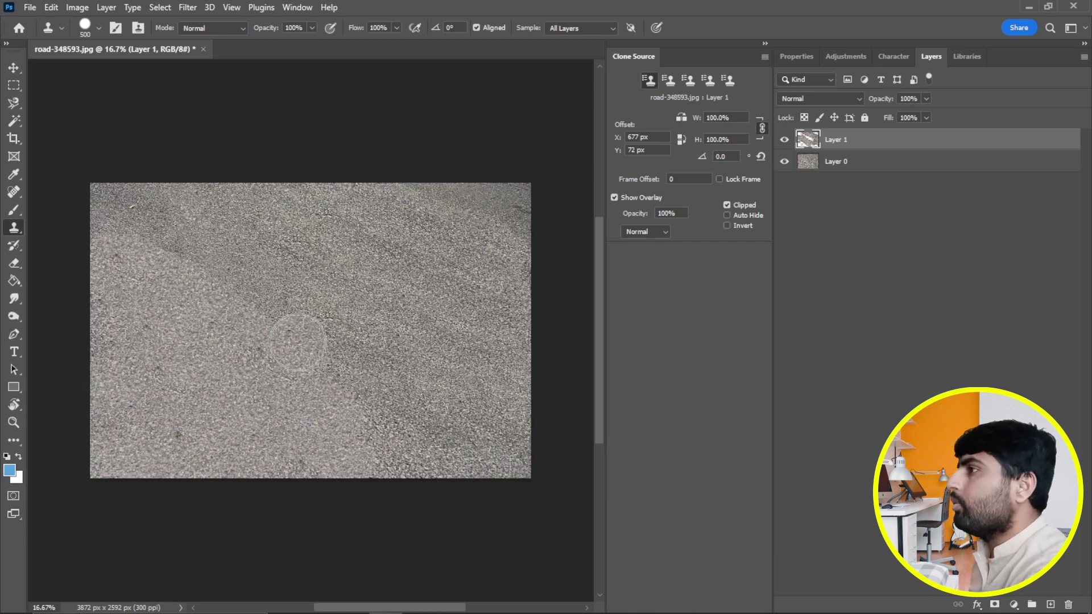
Close Clone Source settings and switch to Pattern Stamp with the first Trees leaf pattern
left_click(766, 57)
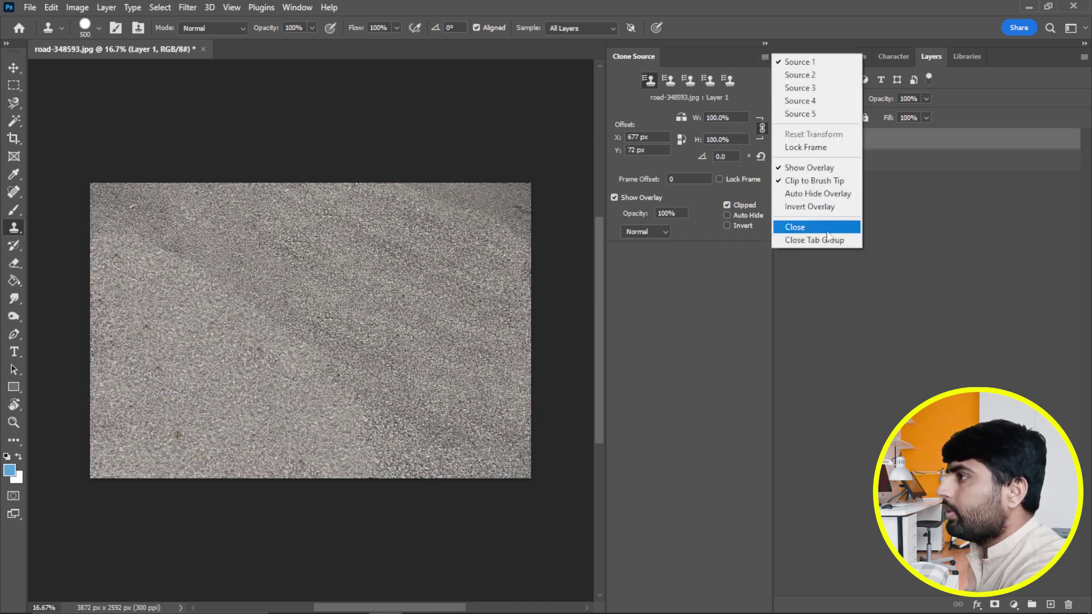
left_click(820, 240)
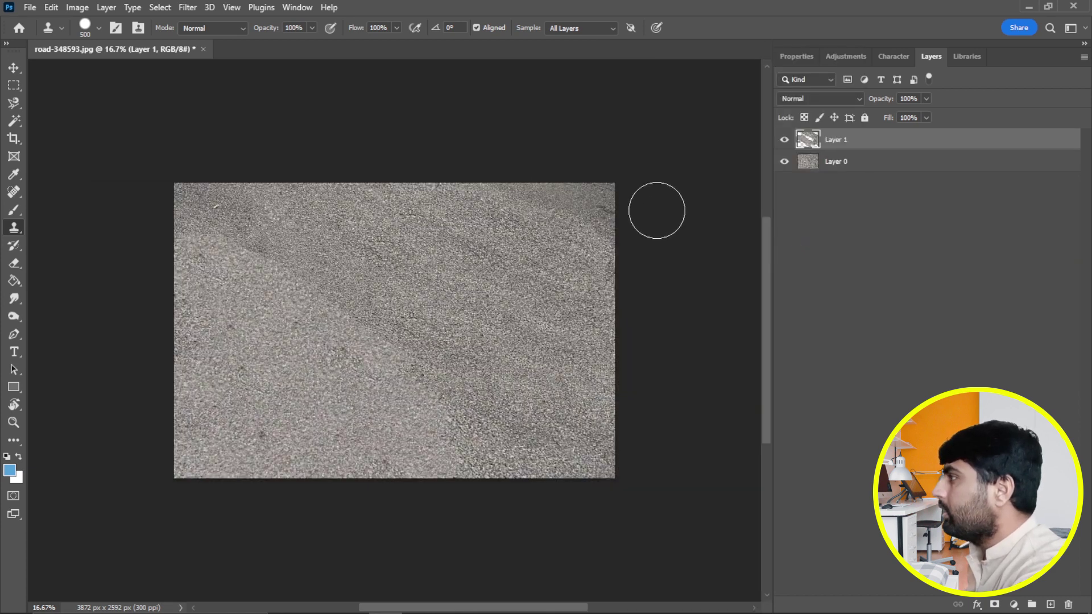
right_click(15, 229)
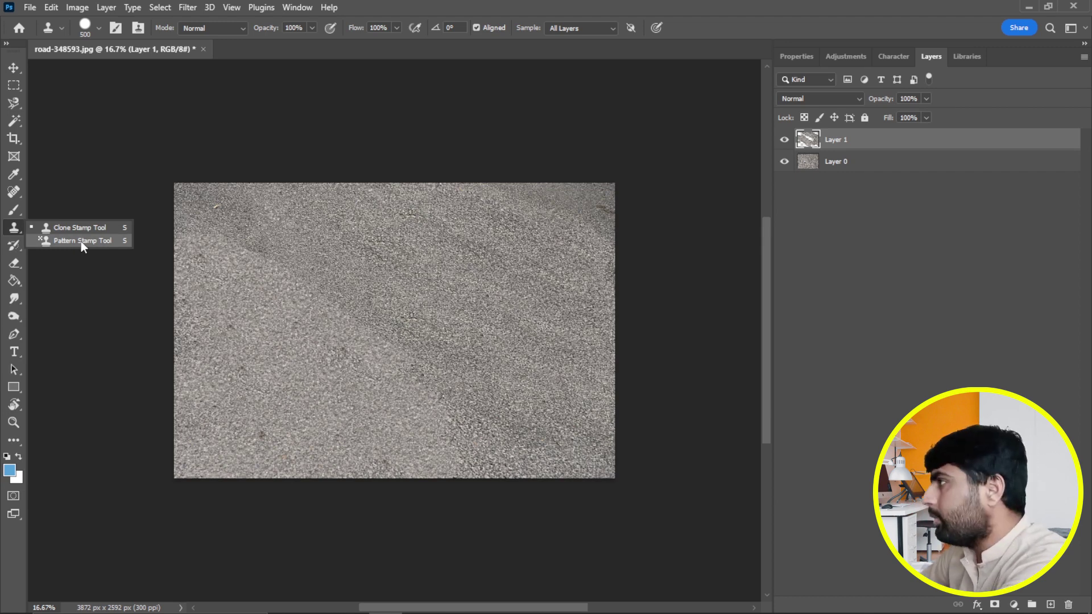
left_click(81, 241)
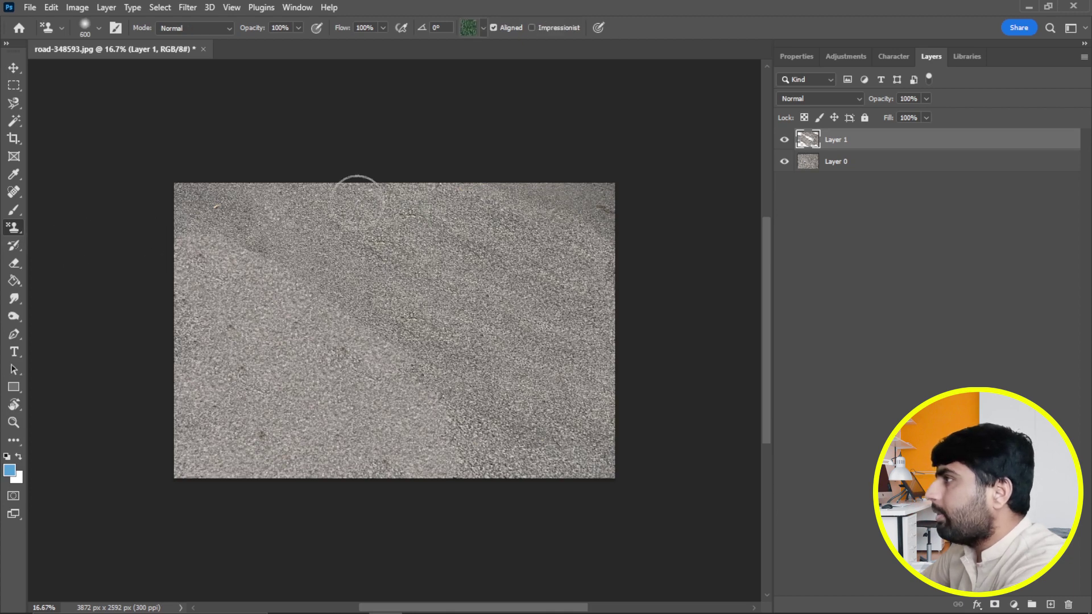
left_click(483, 28)
left_click(400, 75)
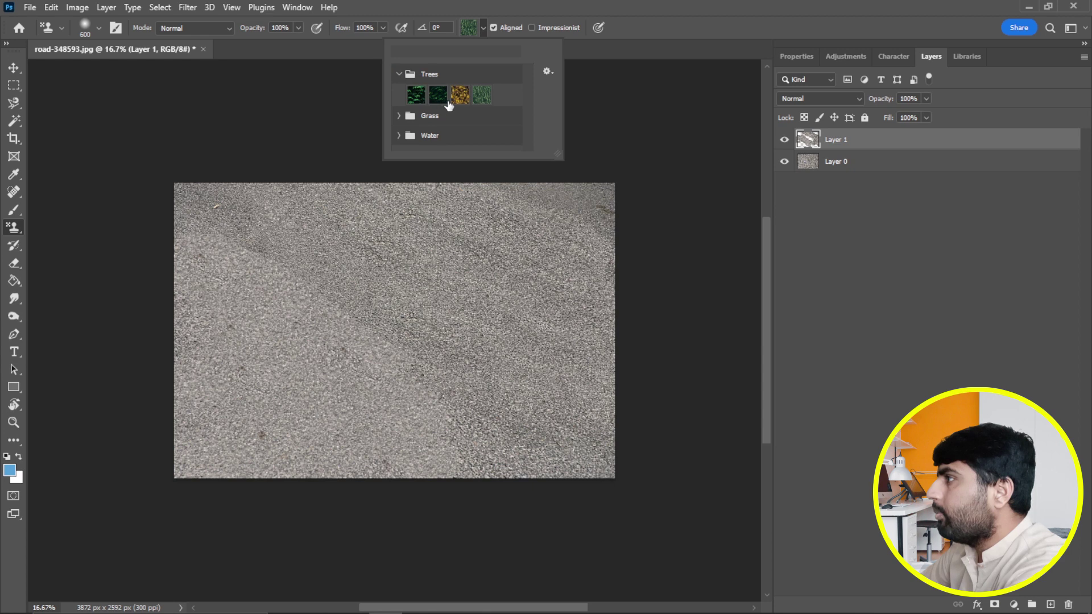
left_click(417, 97)
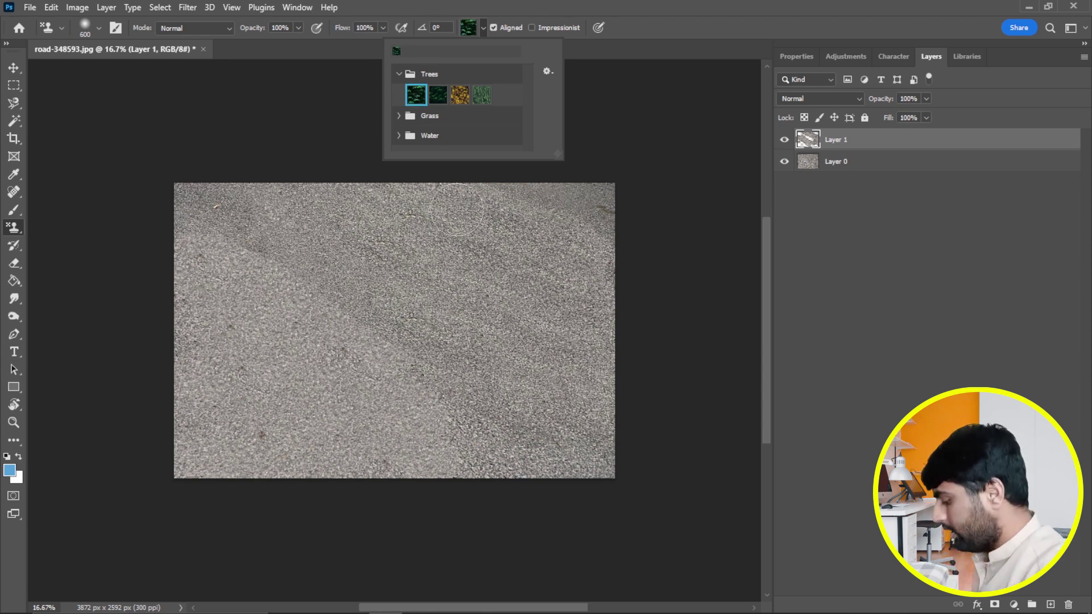
left_click(446, 227)
Create a new Layer 2 and paint the leaf pattern across the whole canvas
key("ctrl+shift+n")
key("Return")
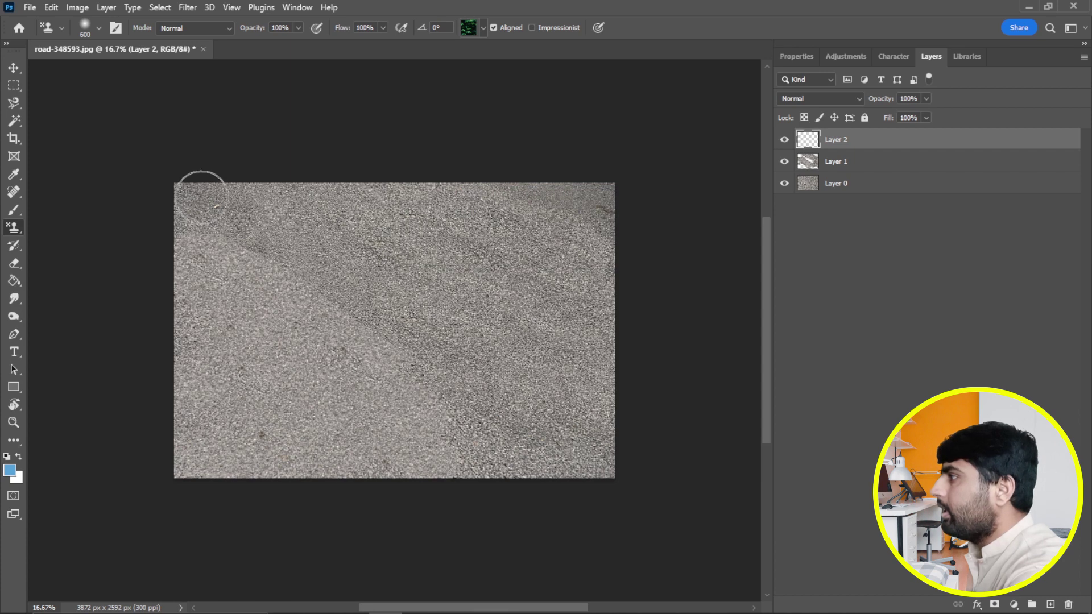
mouse_move(188, 200)
left_mouse_down()
mouse_move(447, 203)
mouse_move(577, 190)
mouse_move(610, 215)
mouse_move(556, 244)
mouse_move(244, 237)
mouse_move(173, 203)
left_mouse_up()
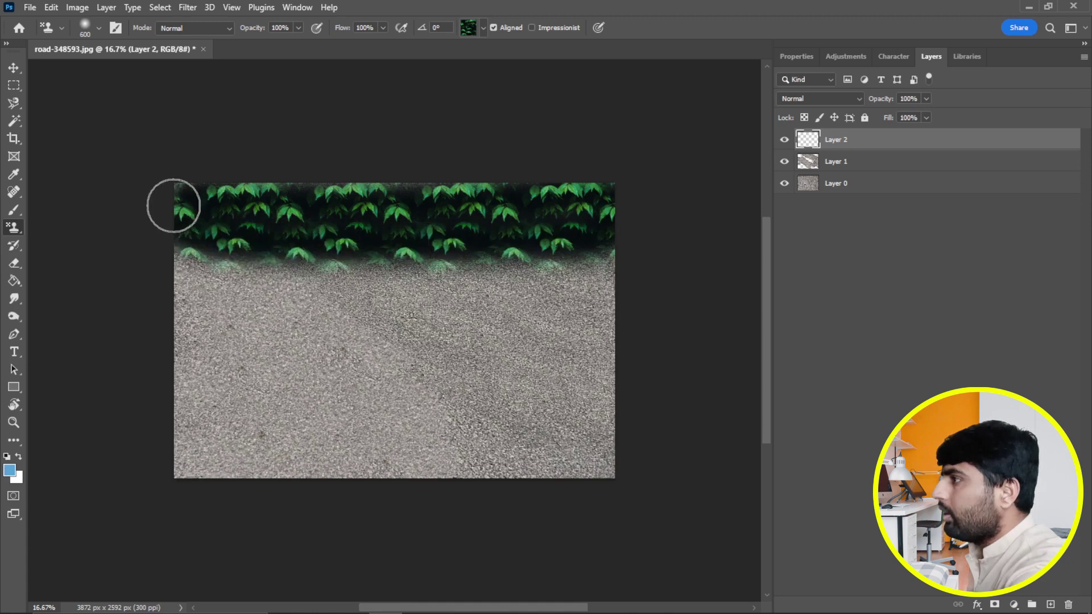
mouse_move(624, 242)
left_mouse_down()
mouse_move(242, 244)
mouse_move(188, 251)
mouse_move(184, 272)
mouse_move(273, 285)
mouse_move(620, 285)
mouse_move(563, 319)
left_mouse_up()
mouse_move(472, 319)
left_mouse_down()
mouse_move(195, 312)
mouse_move(176, 463)
mouse_move(461, 481)
mouse_move(619, 468)
mouse_move(517, 344)
mouse_move(190, 353)
mouse_move(327, 428)
mouse_move(588, 382)
mouse_move(197, 366)
mouse_move(529, 441)
mouse_move(358, 405)
mouse_move(231, 439)
mouse_move(520, 373)
mouse_move(595, 459)
mouse_move(528, 432)
left_mouse_up()
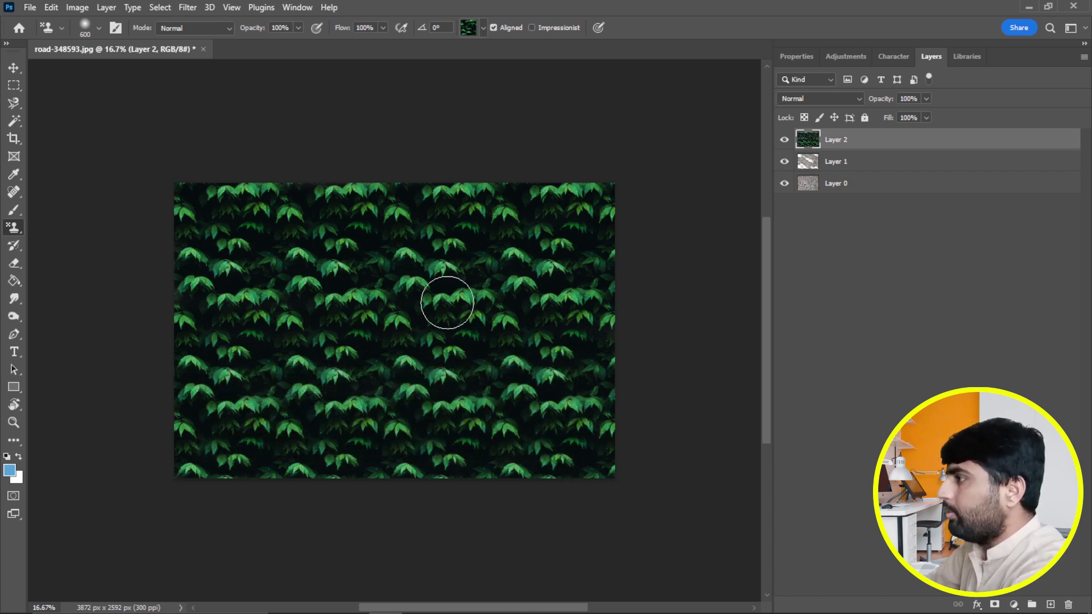
key("bracketright")
key("bracketright")
key("bracketright")
key("bracketright")
key("bracketright")
key("bracketright")
key("bracketright")
key("bracketright")
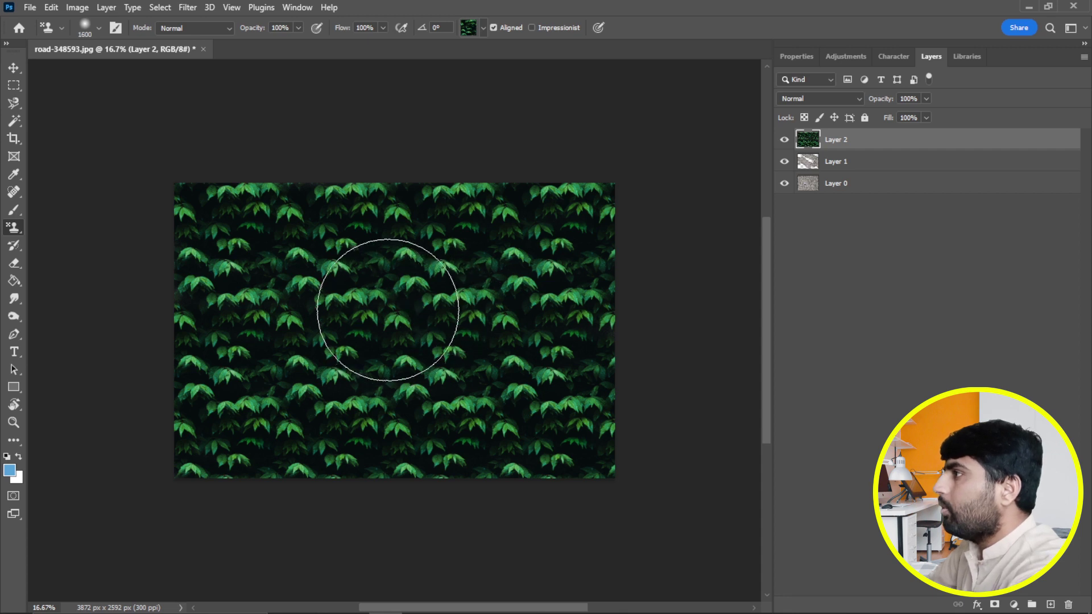
Paint Layer 2 in turn with green grass, brown grass and leafy grass patterns
left_click(484, 28)
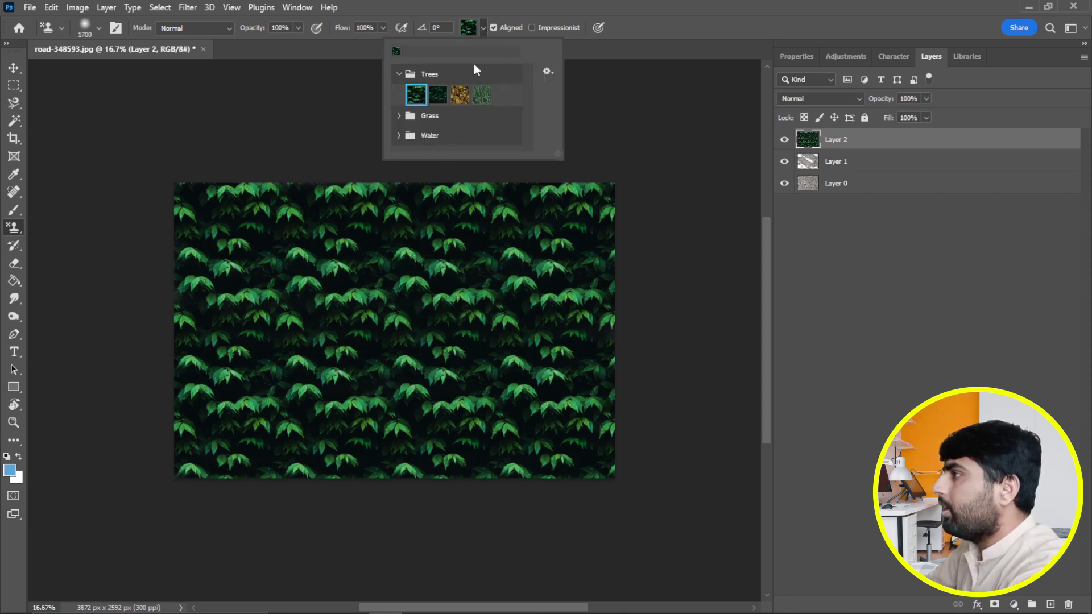
left_click(399, 114)
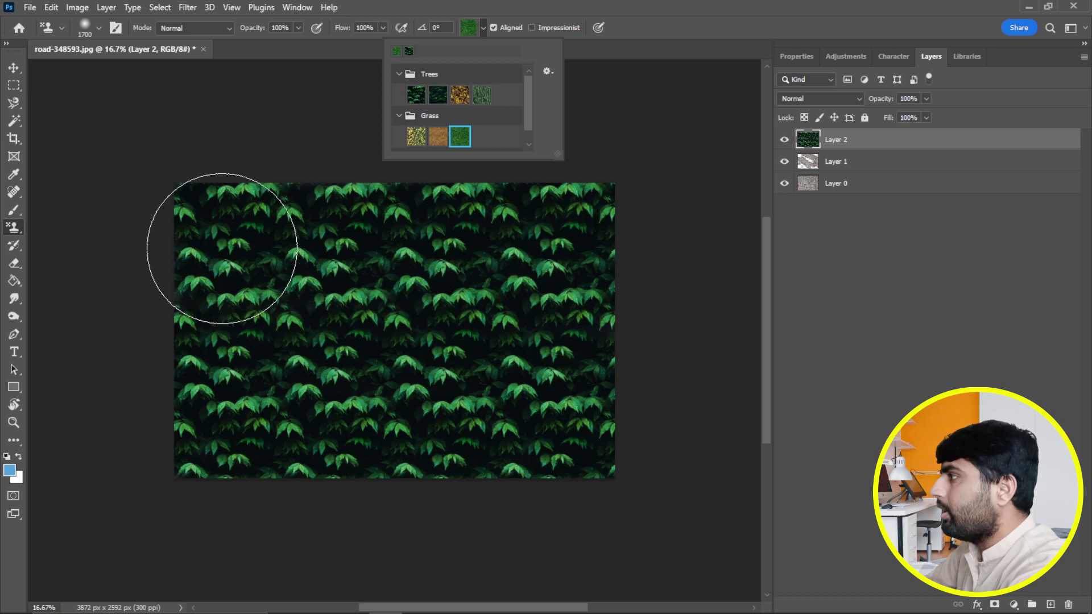
mouse_move(231, 237)
left_mouse_down()
mouse_move(548, 234)
mouse_move(605, 329)
mouse_move(483, 463)
mouse_move(195, 441)
mouse_move(389, 361)
mouse_move(561, 224)
left_mouse_up()
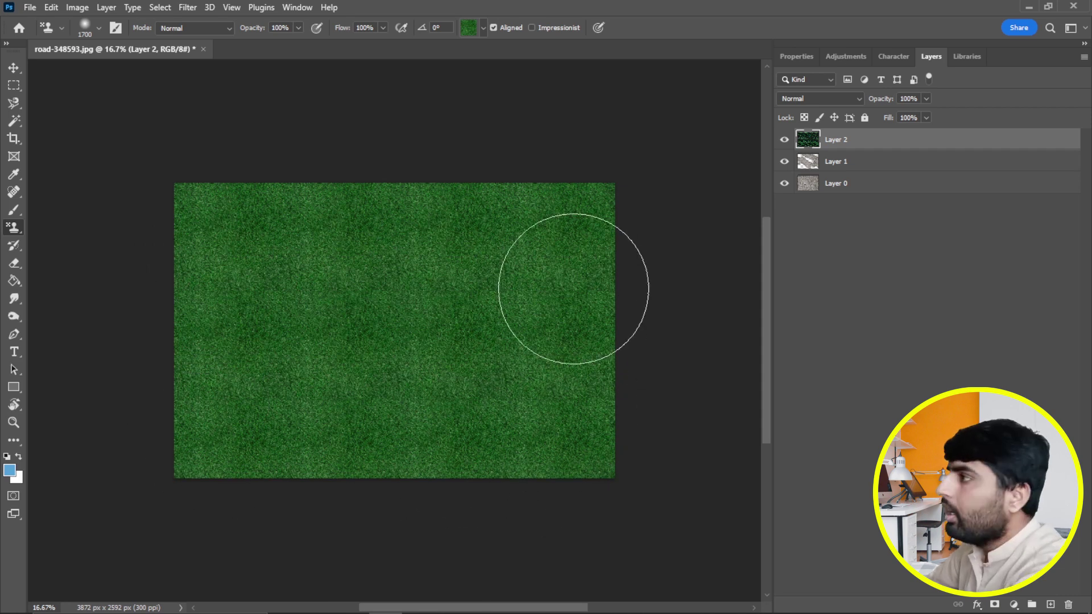
left_click(482, 29)
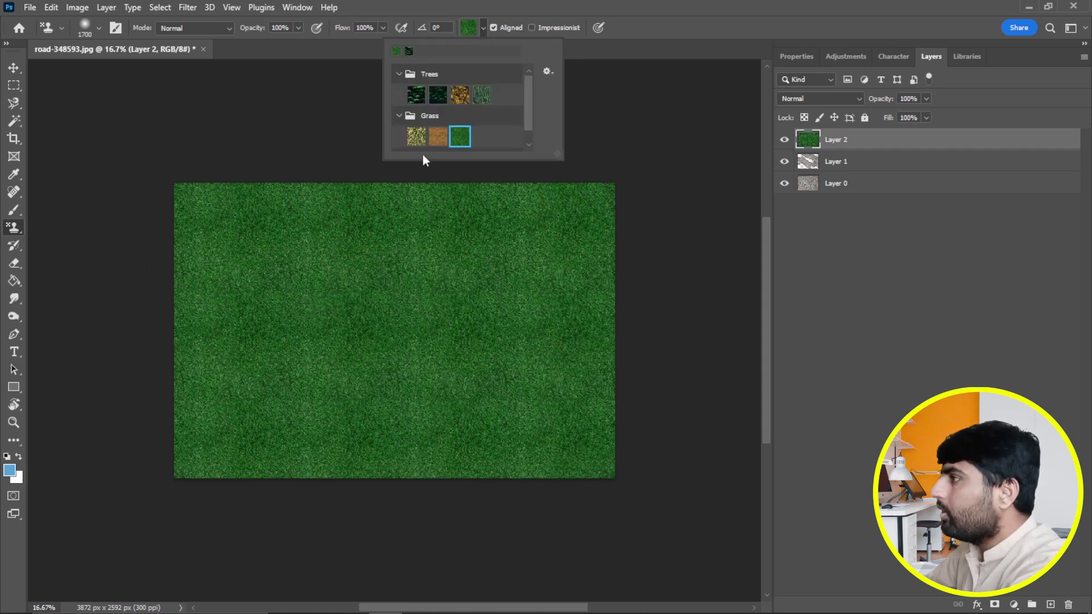
left_click(440, 138)
mouse_move(237, 225)
left_mouse_down()
mouse_move(559, 222)
mouse_move(590, 378)
mouse_move(364, 461)
mouse_move(207, 334)
mouse_move(527, 341)
mouse_move(348, 433)
mouse_move(539, 276)
mouse_move(242, 231)
mouse_move(661, 214)
mouse_move(598, 436)
mouse_move(219, 415)
left_mouse_up()
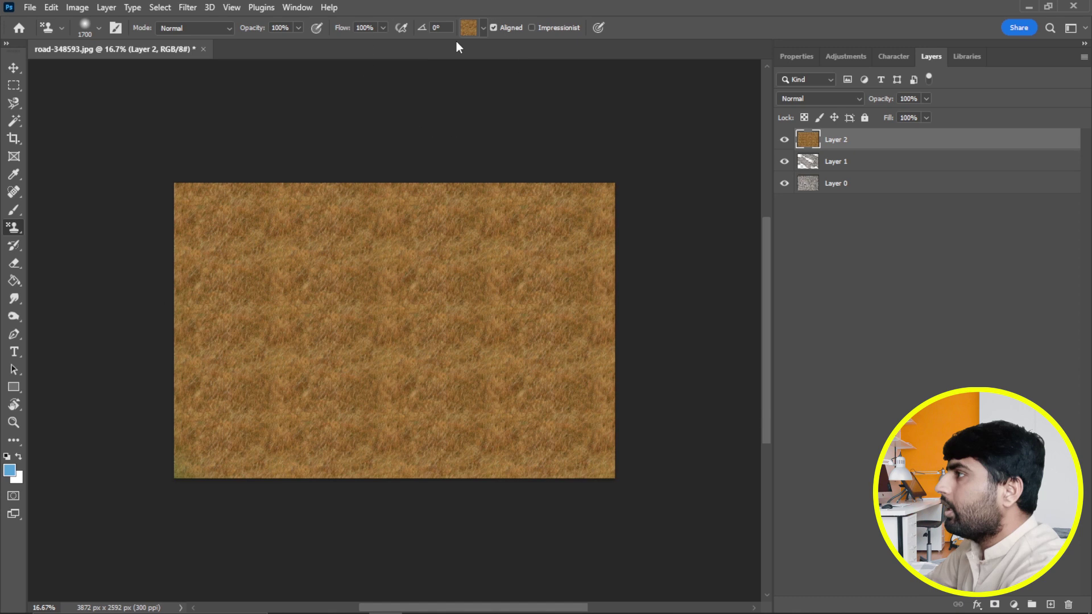
left_click(483, 29)
left_click(416, 137)
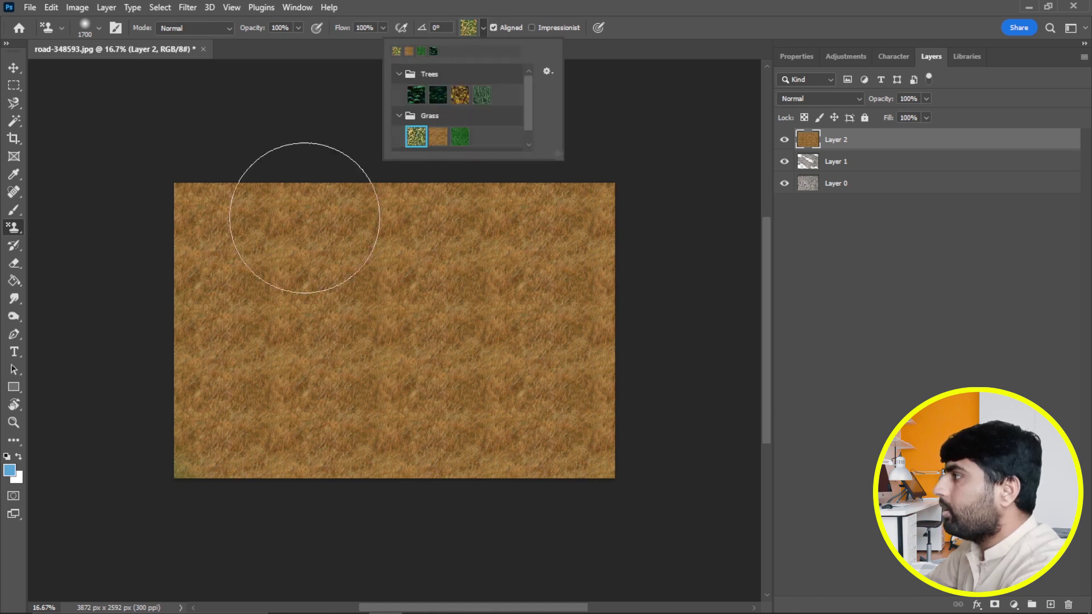
mouse_move(206, 229)
left_mouse_down()
mouse_move(524, 190)
mouse_move(597, 329)
mouse_move(385, 468)
mouse_move(208, 337)
mouse_move(464, 335)
left_mouse_up()
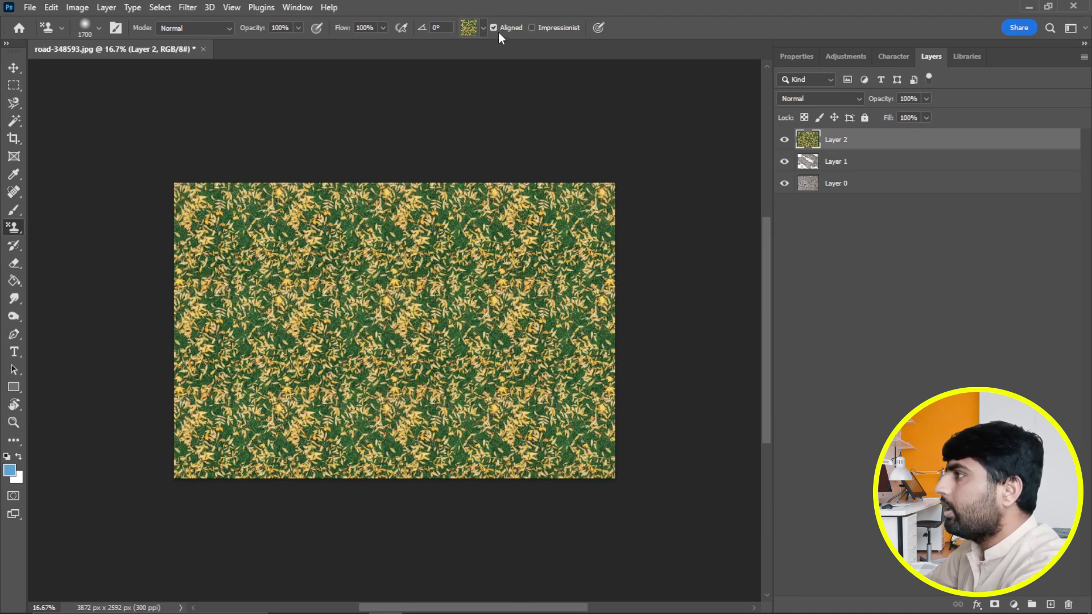
Choose the blue Water pattern and paint it across the canvas
left_click(486, 26)
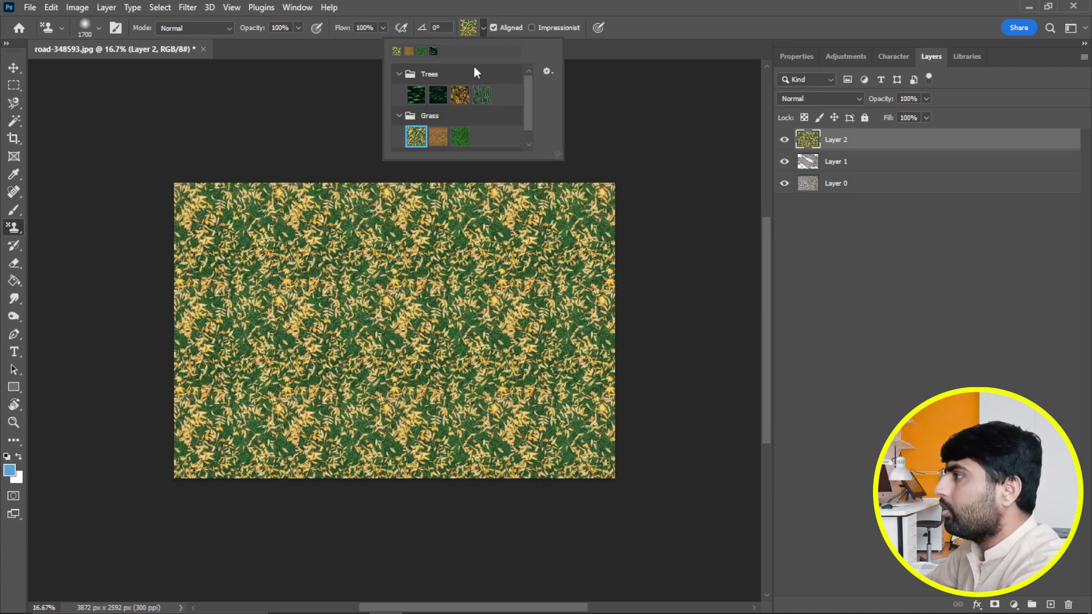
left_click(399, 117)
scroll(484, 137, "down", 1)
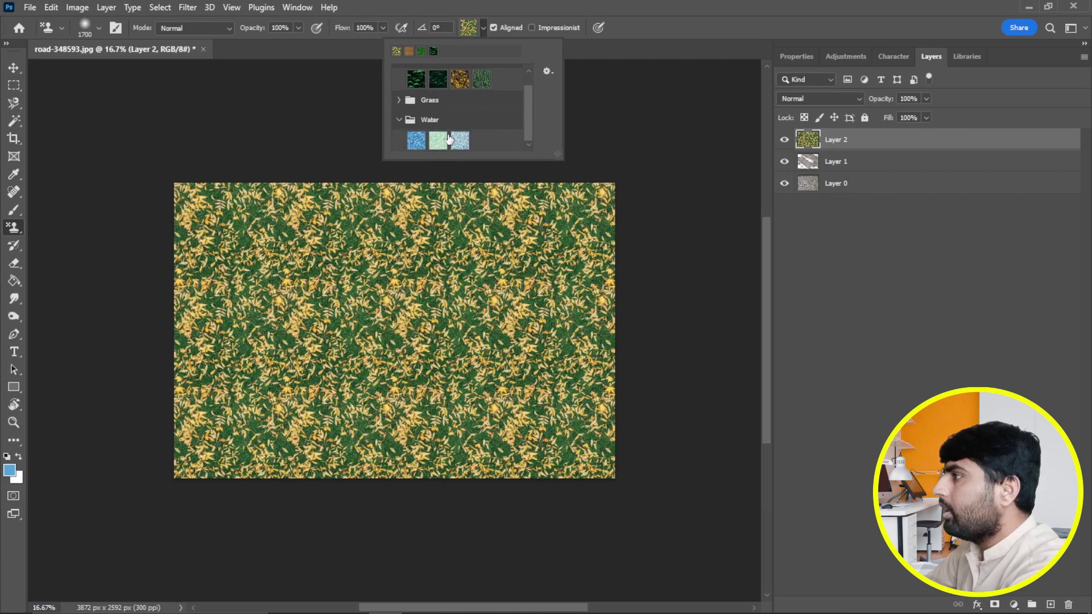
left_click(417, 138)
mouse_move(182, 220)
left_mouse_down()
mouse_move(337, 435)
mouse_move(183, 305)
mouse_move(412, 273)
left_mouse_up()
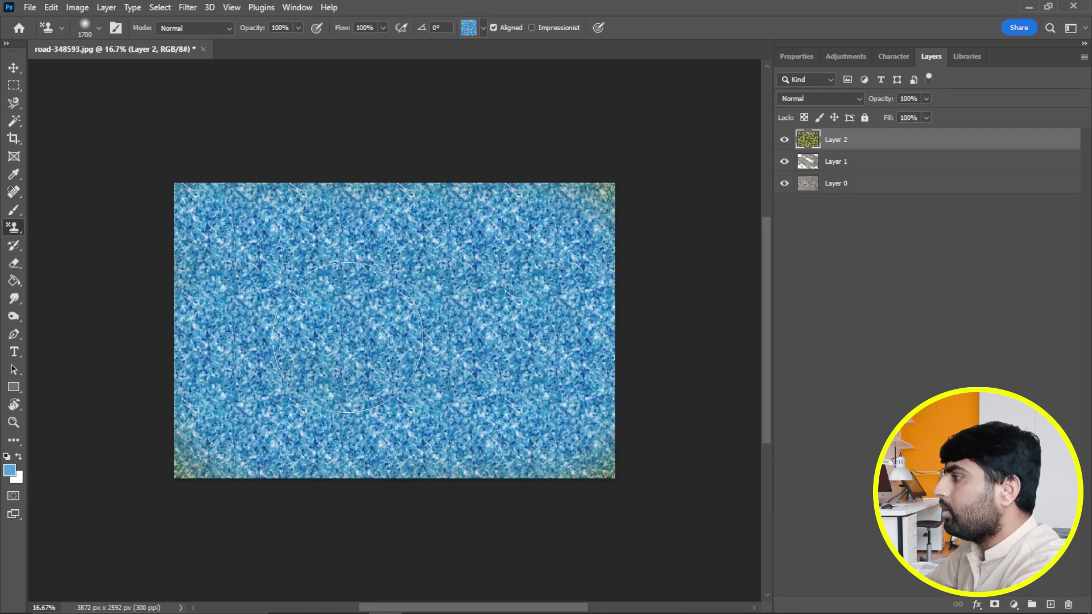